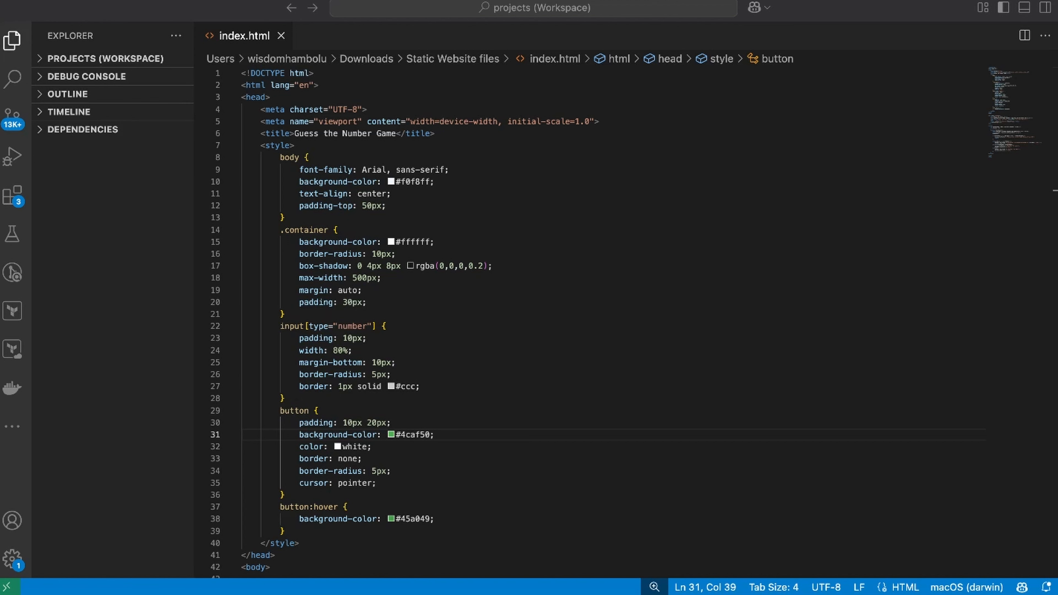
Review the guessing game's code in index.html, from the page styles to the checkGuess script
scroll(513, 509, "down", 15)
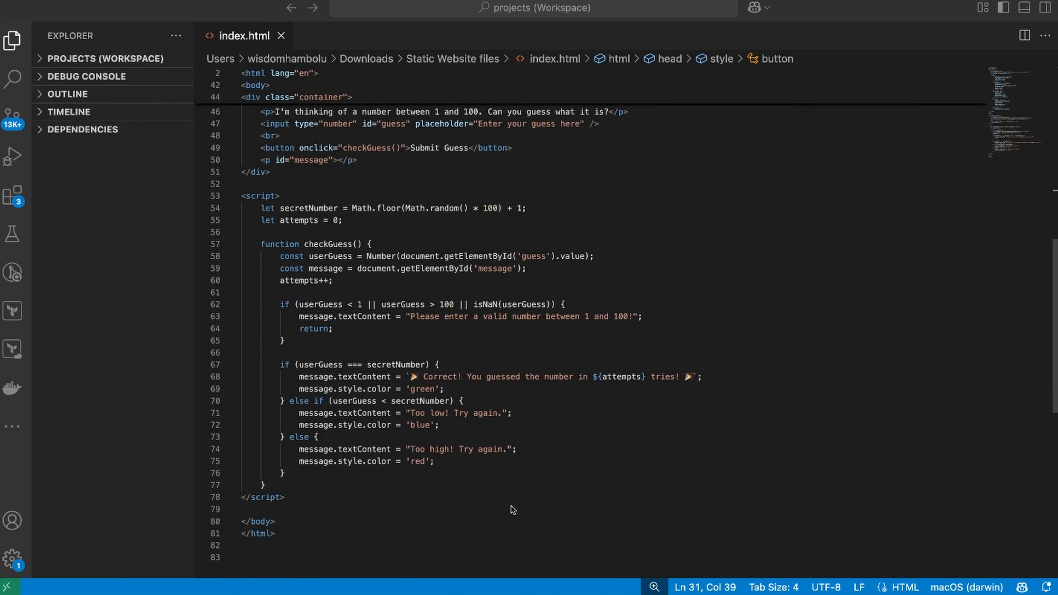
scroll(512, 509, "down", 10)
scroll(513, 509, "up", 9)
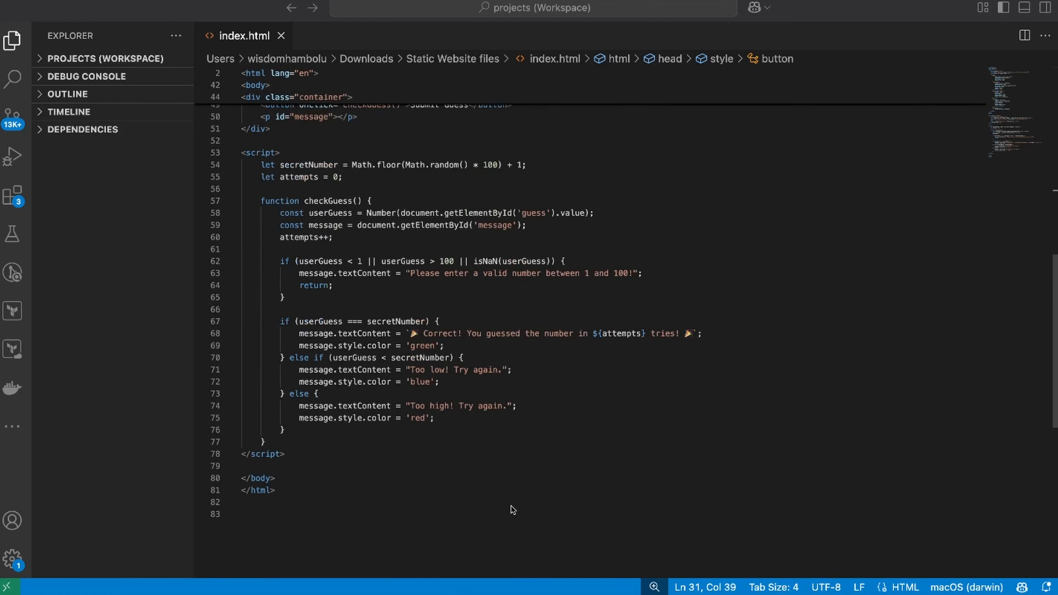
scroll(512, 509, "up", 16)
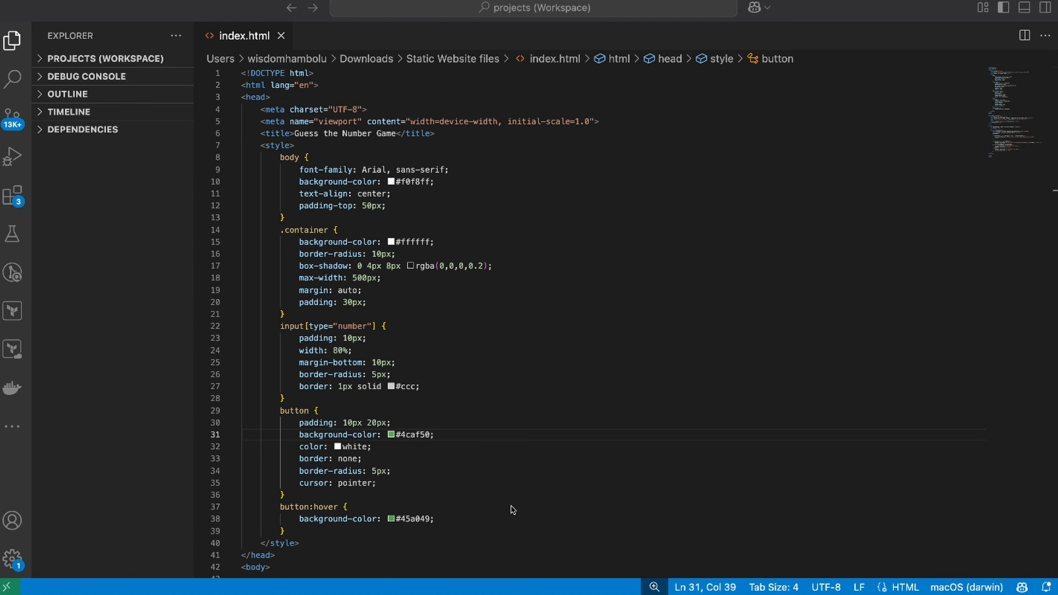
Switch to the AWS console in the browser, search for S3 and open the S3 service
key("ctrl+Left")
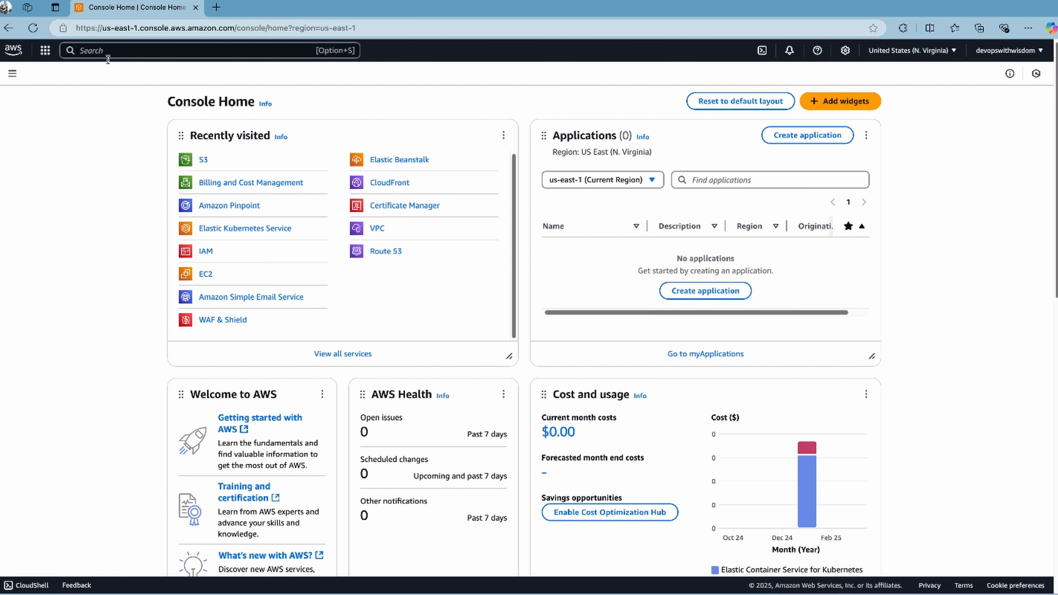
left_click(105, 51)
type("s")
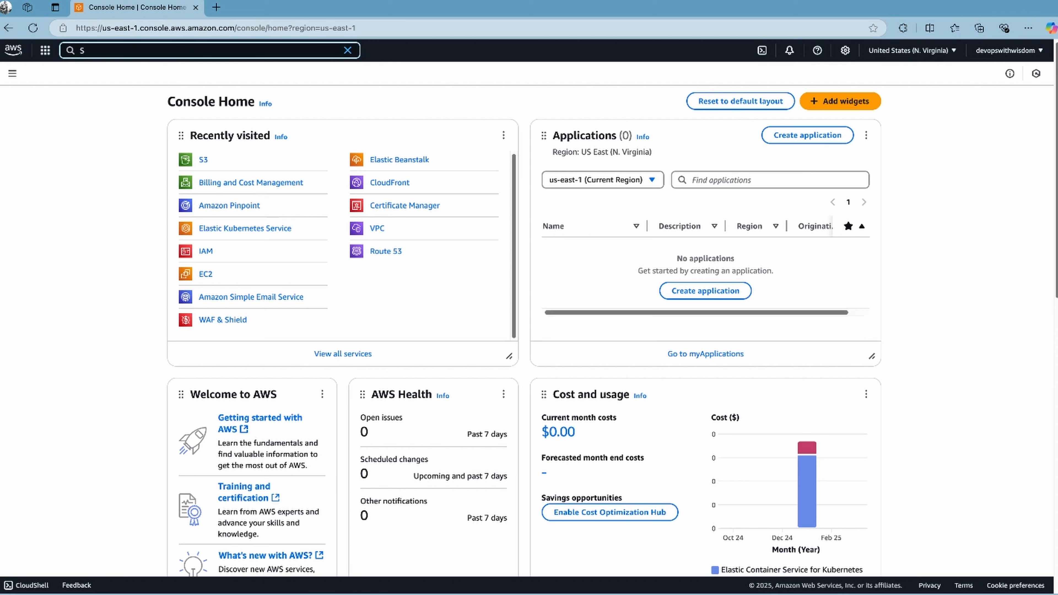
type("3")
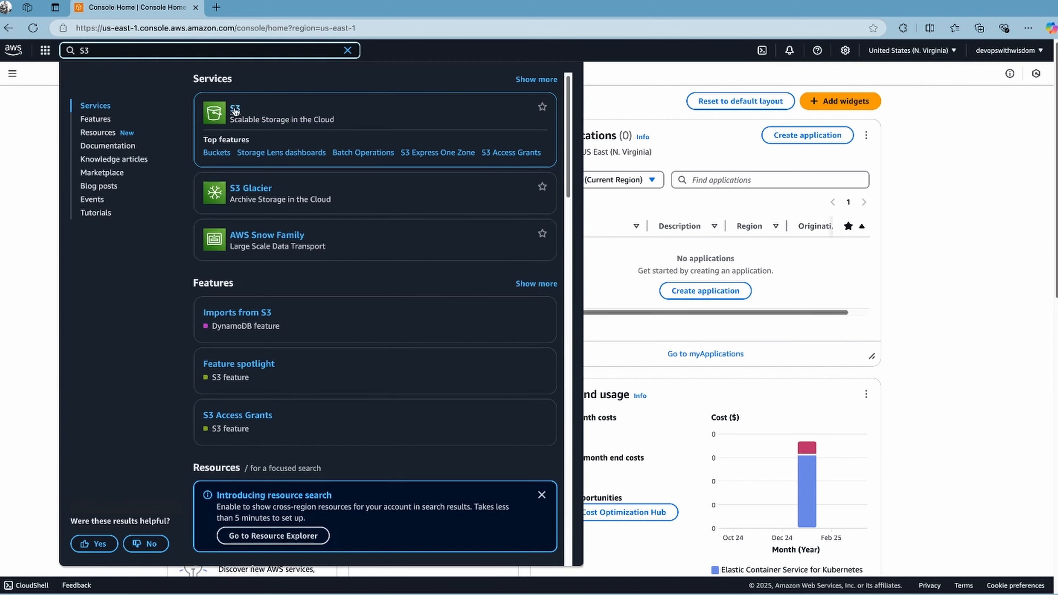
left_click(234, 109)
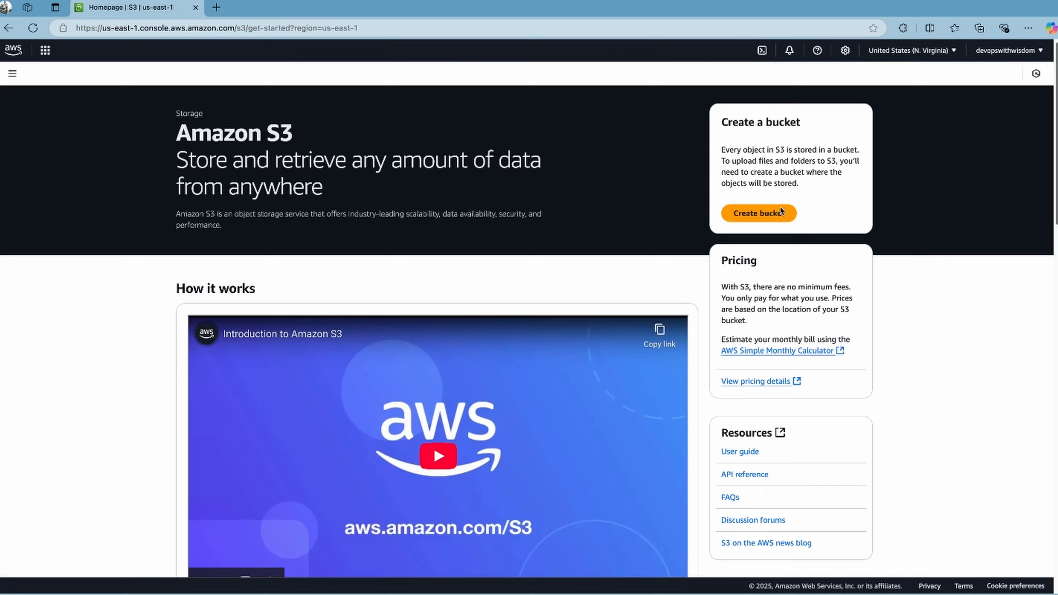
Create a general purpose bucket named myguessinggame, keeping the default settings
left_click(776, 211)
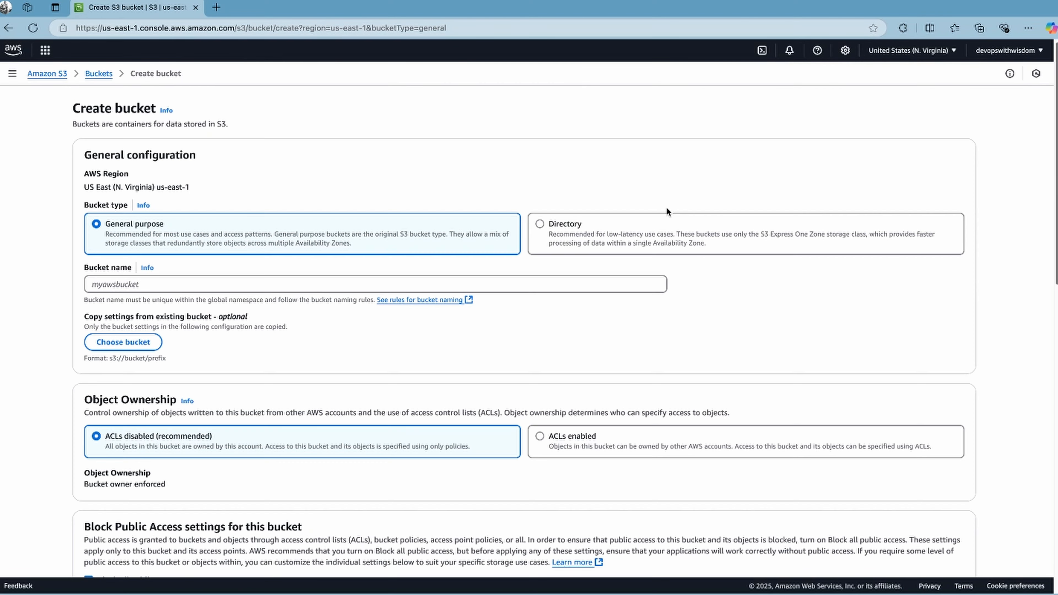
left_click(391, 280)
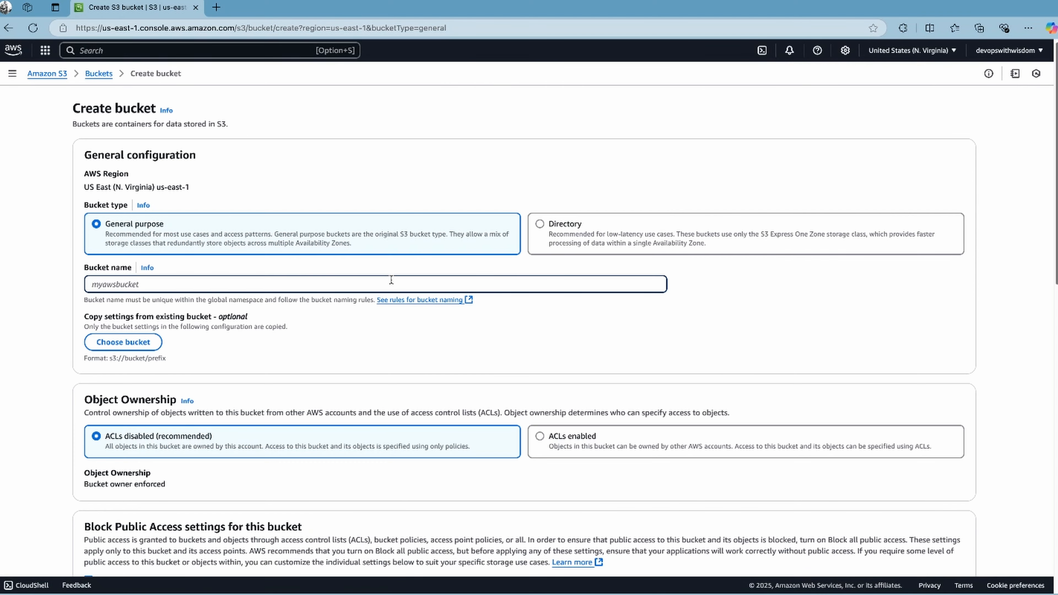
type("myguessinggame")
left_click_drag(192, 187, 82, 189)
left_click(336, 313)
scroll(336, 313, "down", 10)
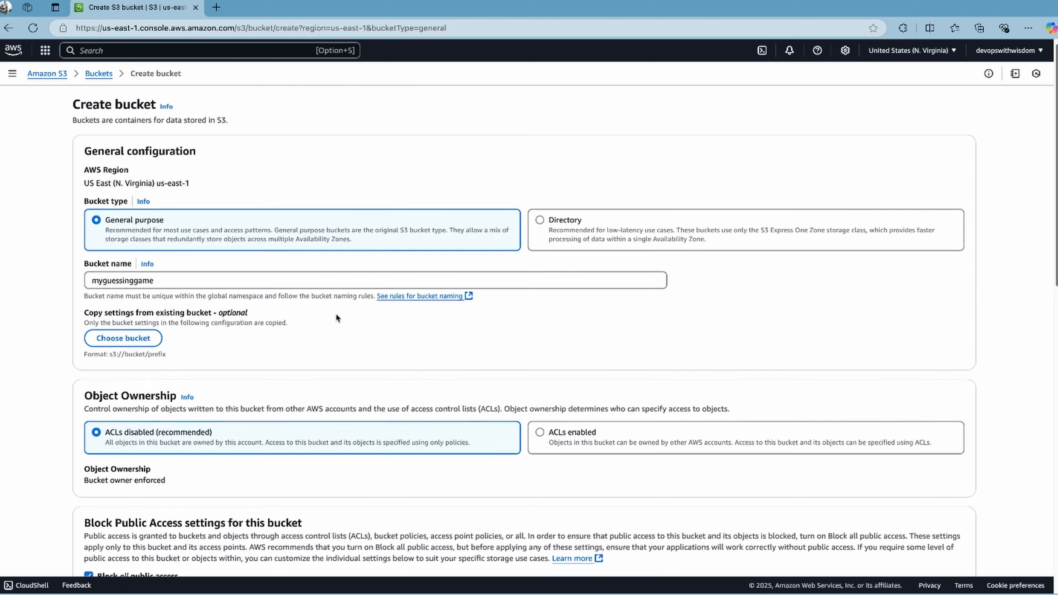
scroll(338, 317, "down", 5)
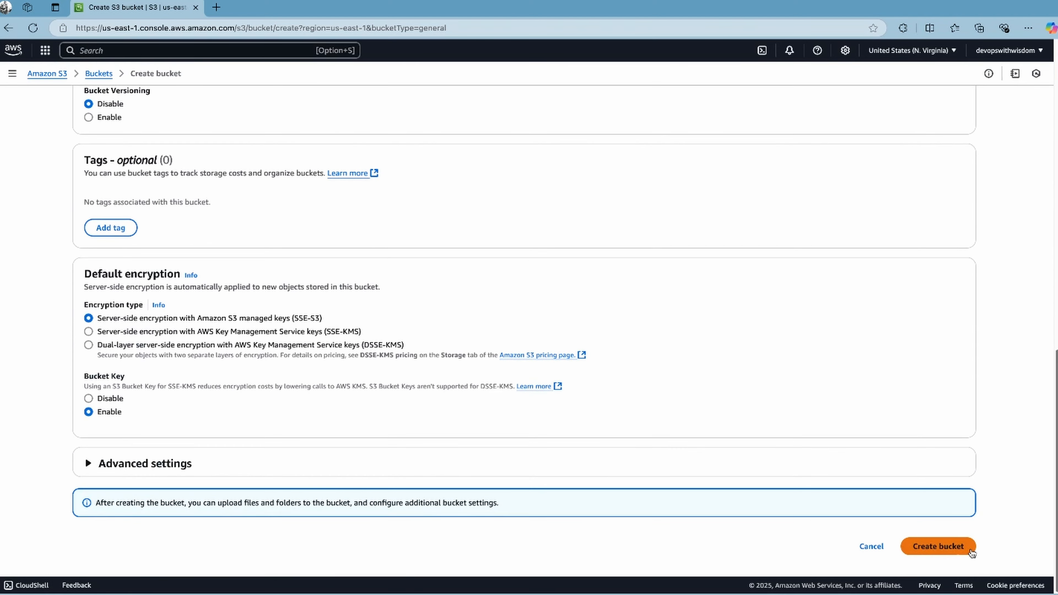
left_click(955, 547)
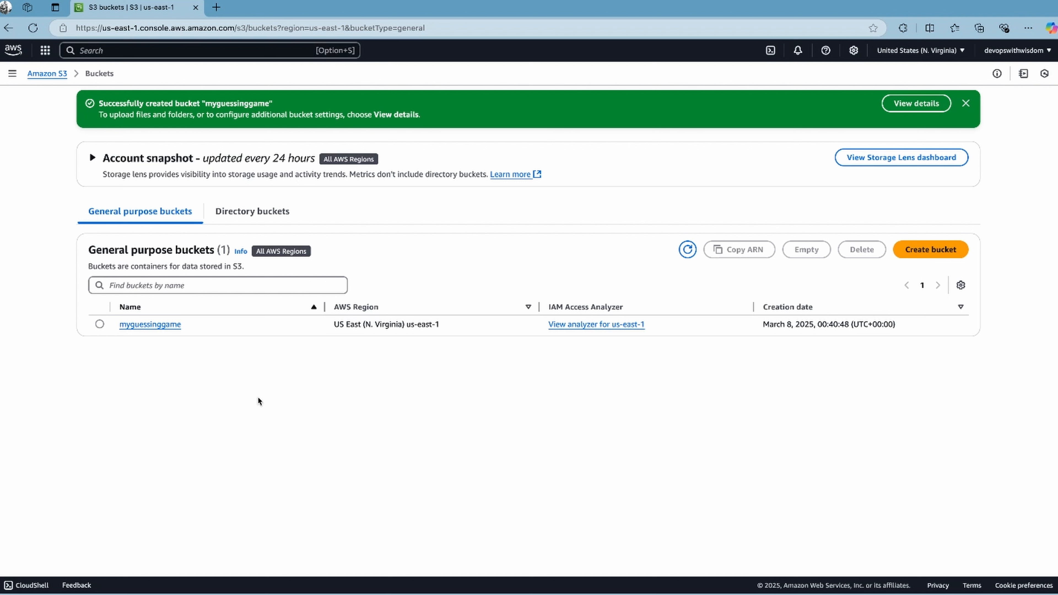
Open the static website hosting settings of the myguessinggame bucket for editing
left_click(150, 325)
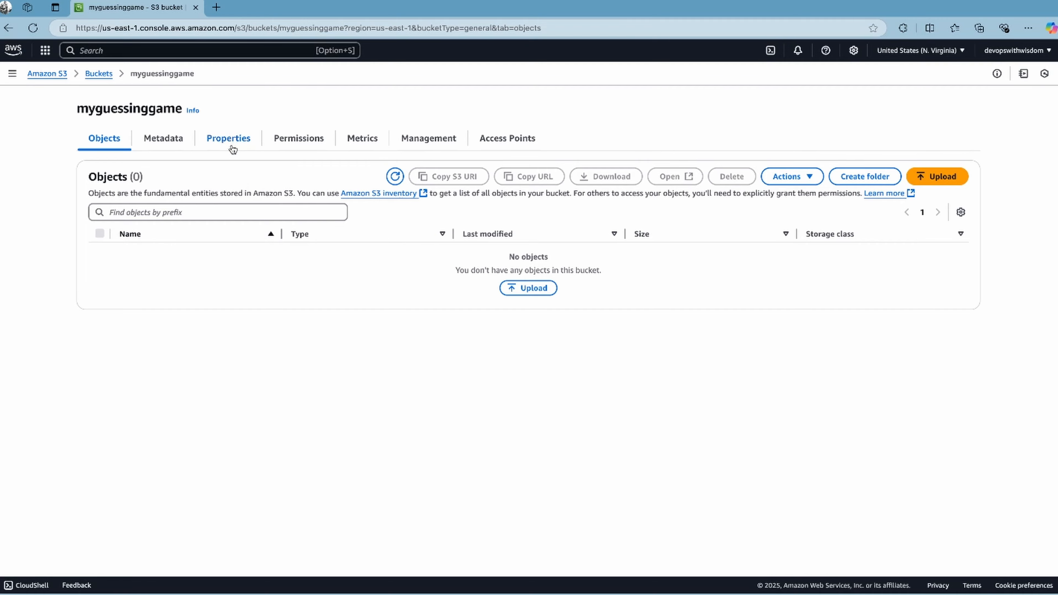
left_click(226, 138)
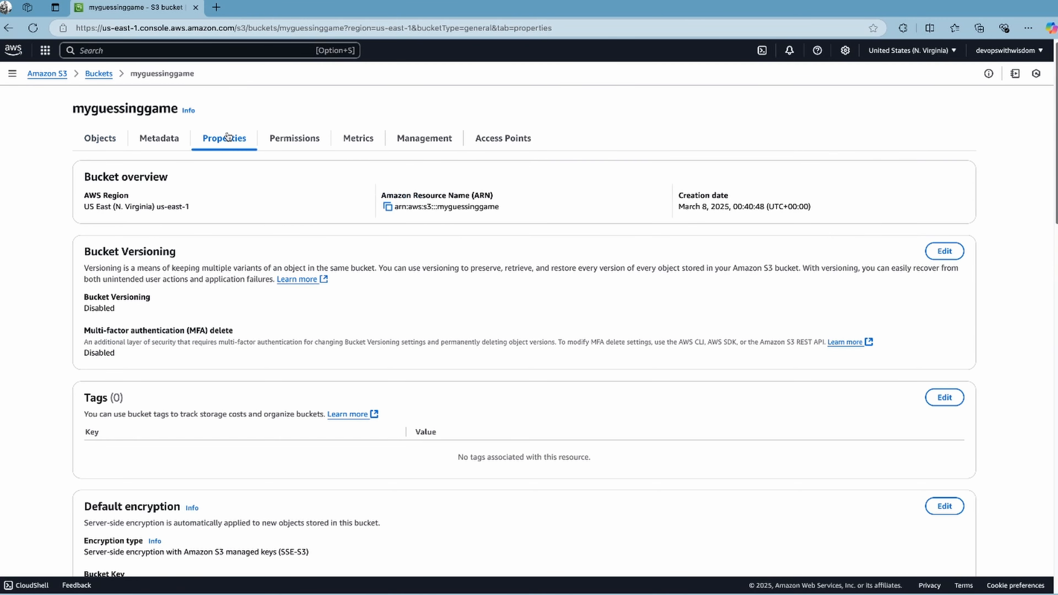
scroll(220, 234, "down", 4)
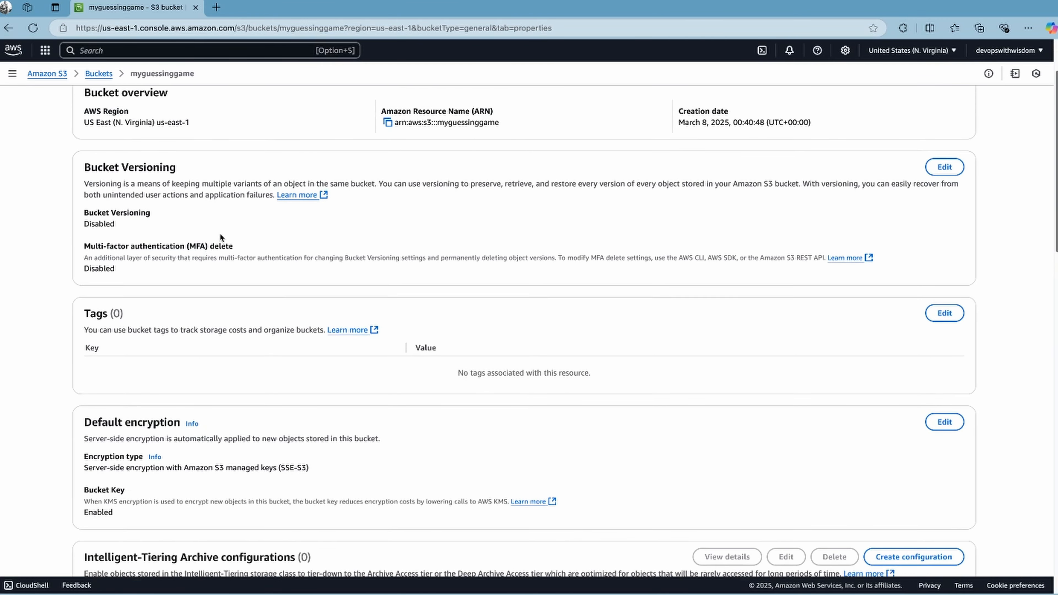
scroll(220, 235, "down", 20)
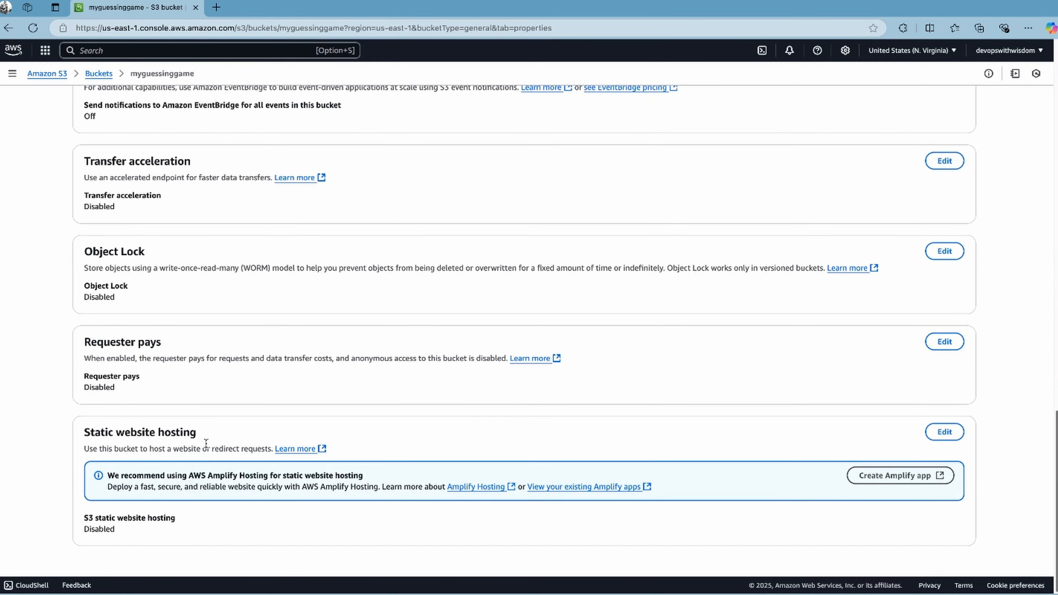
left_click_drag(179, 432, 100, 432)
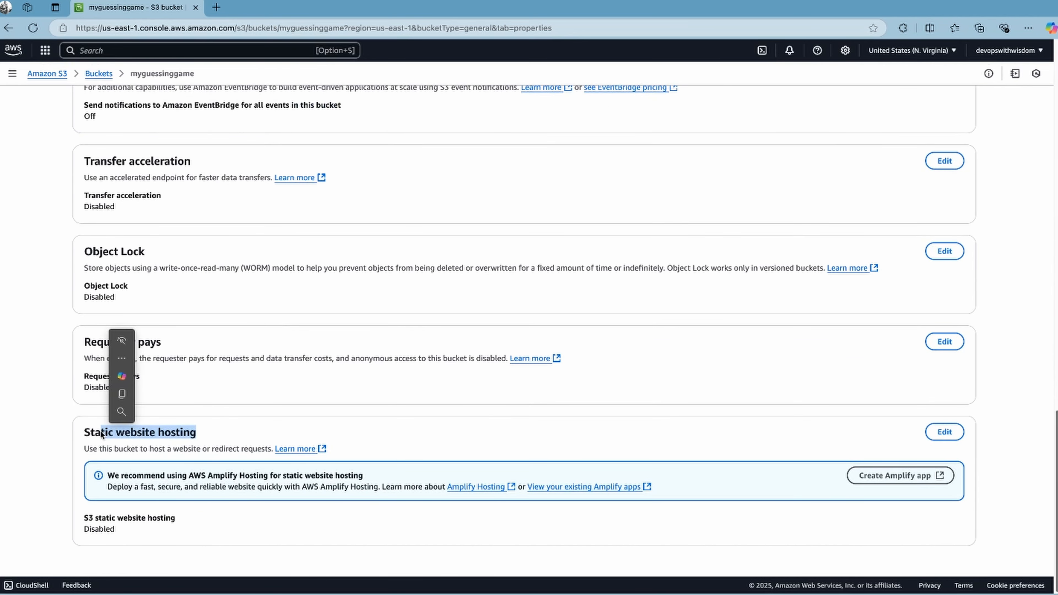
left_click(942, 432)
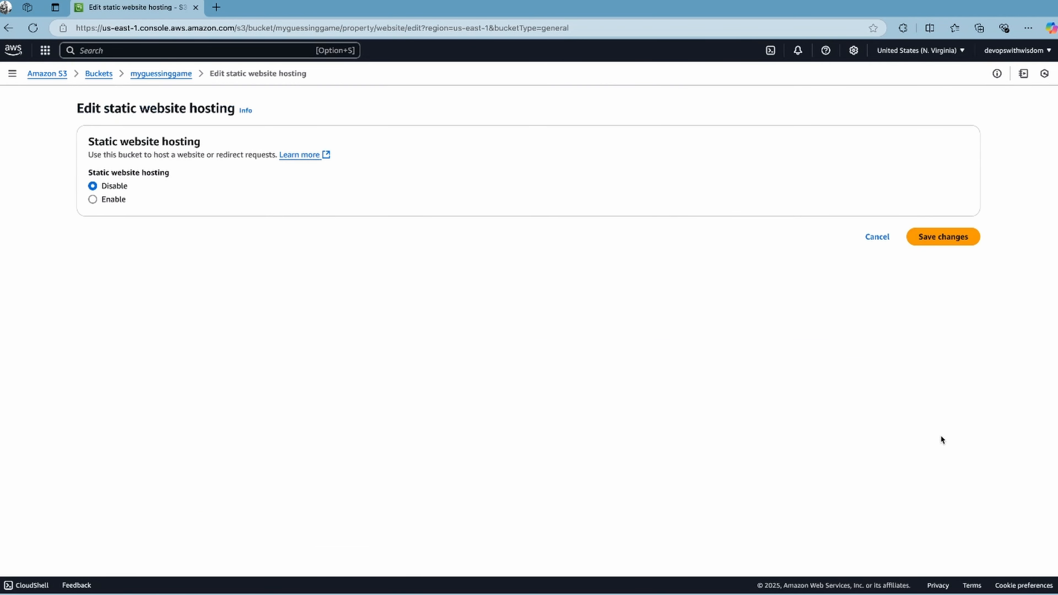
Enable static website hosting for the bucket with index.html as the index document and save the changes
left_click(92, 197)
scroll(769, 420, "down", 1)
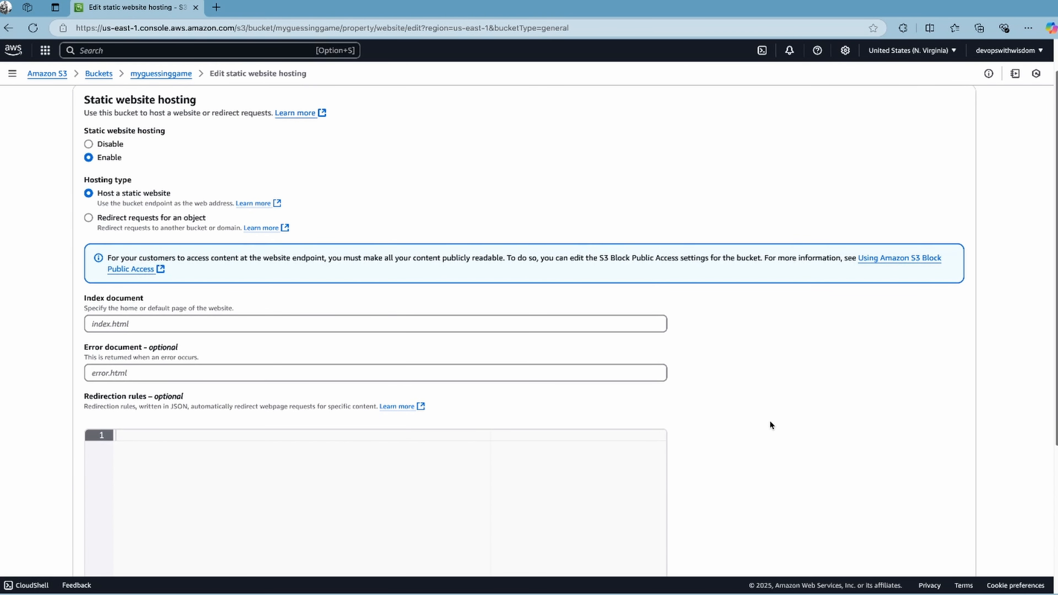
left_click(425, 318)
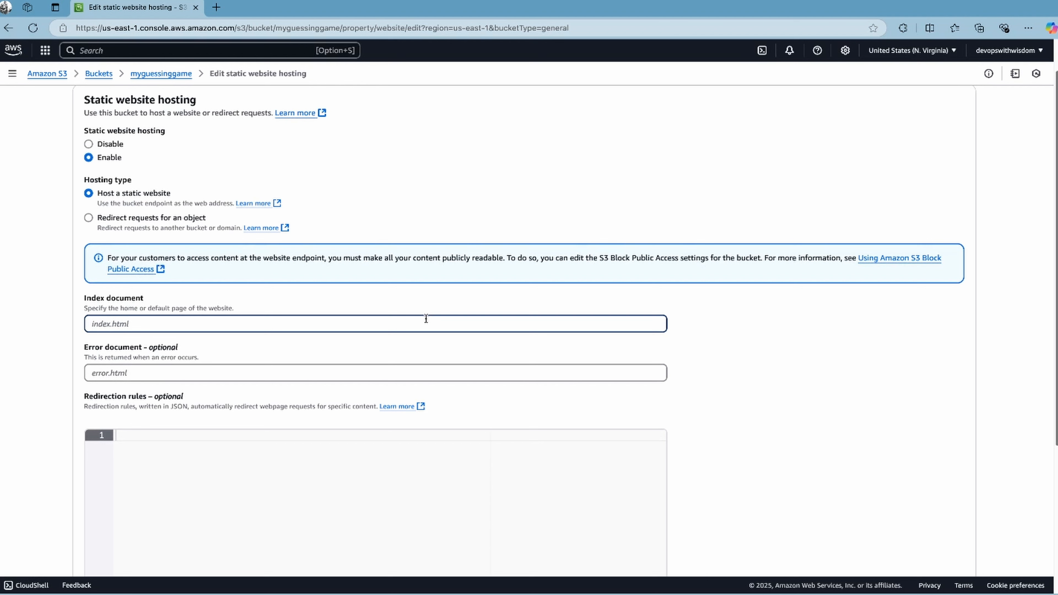
type("indx")
type("x.html")
scroll(766, 368, "down", 3)
scroll(765, 366, "down", 1)
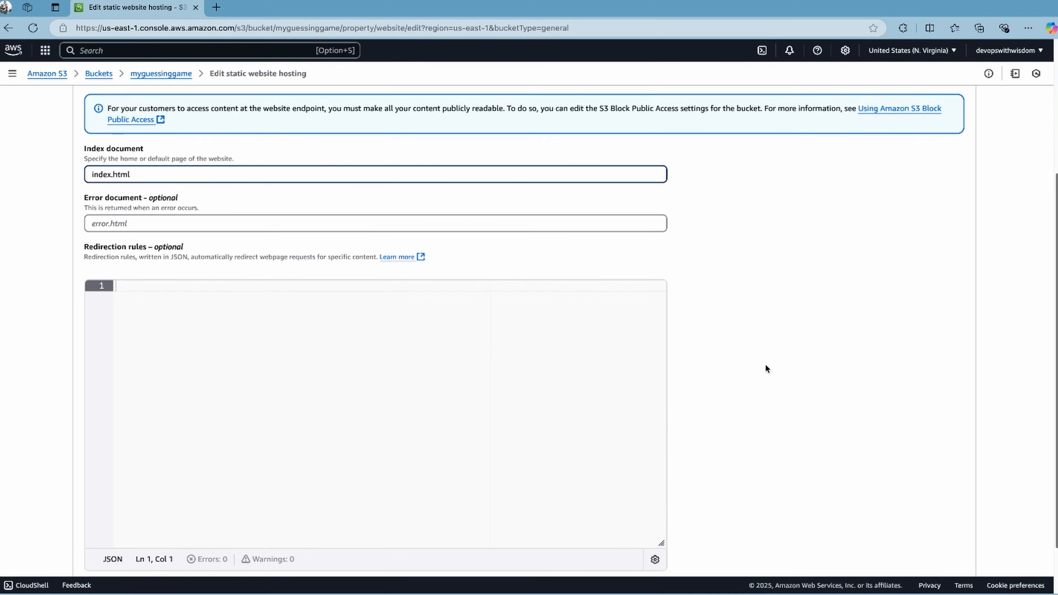
scroll(766, 366, "down", 1)
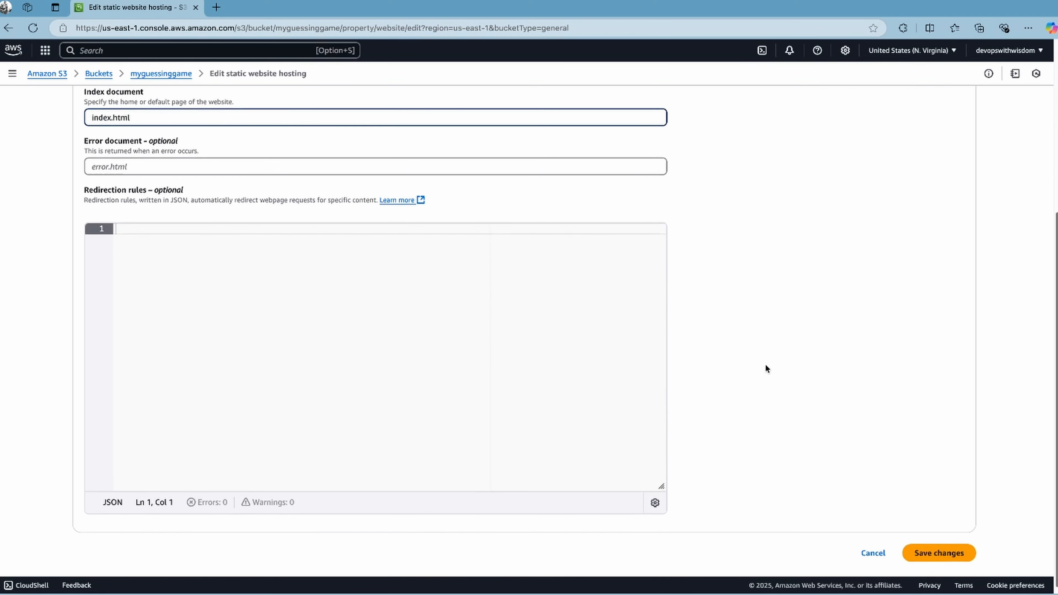
left_click(949, 549)
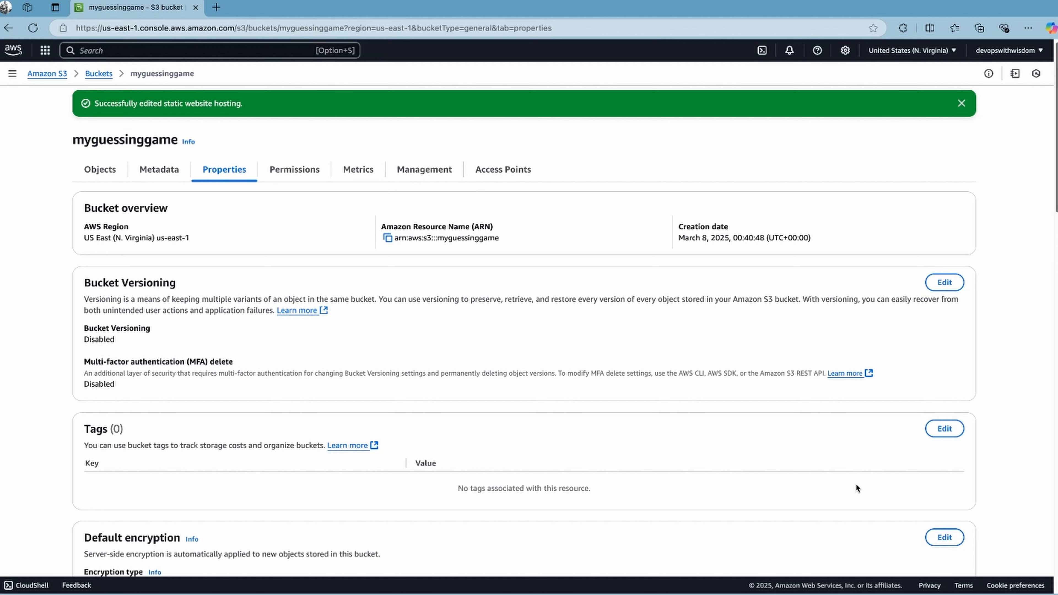
Upload the index.html file to the objects of the myguessinggame bucket
left_click(96, 170)
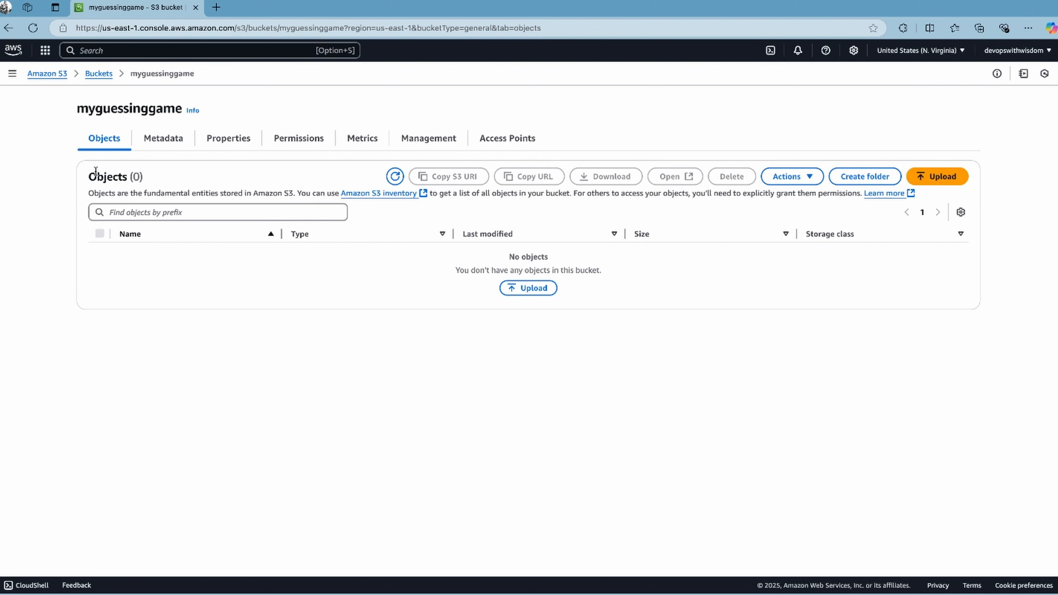
left_click(531, 288)
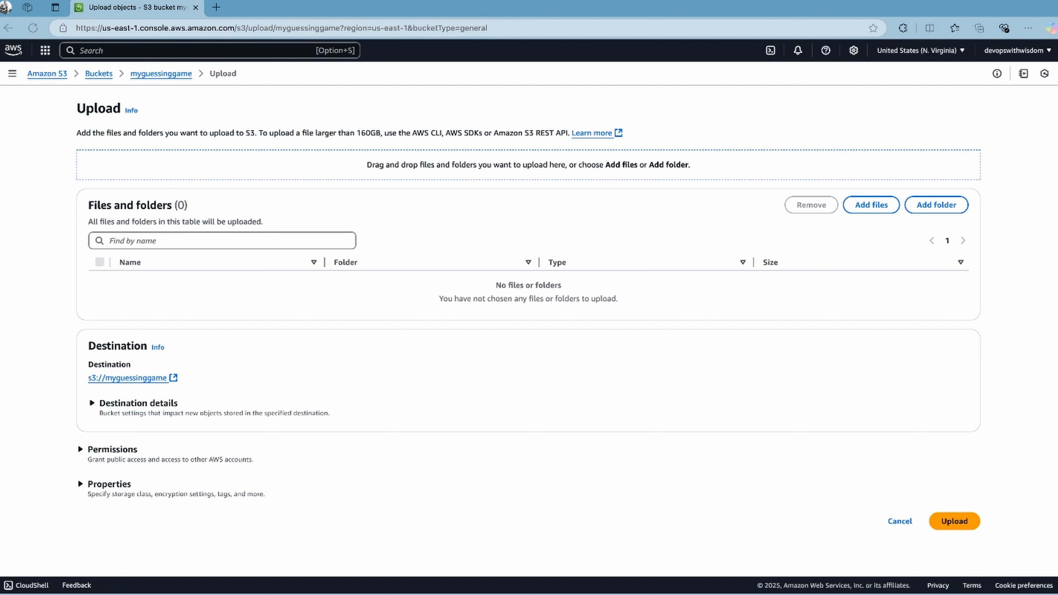
left_click_drag(151, 130, 243, 169)
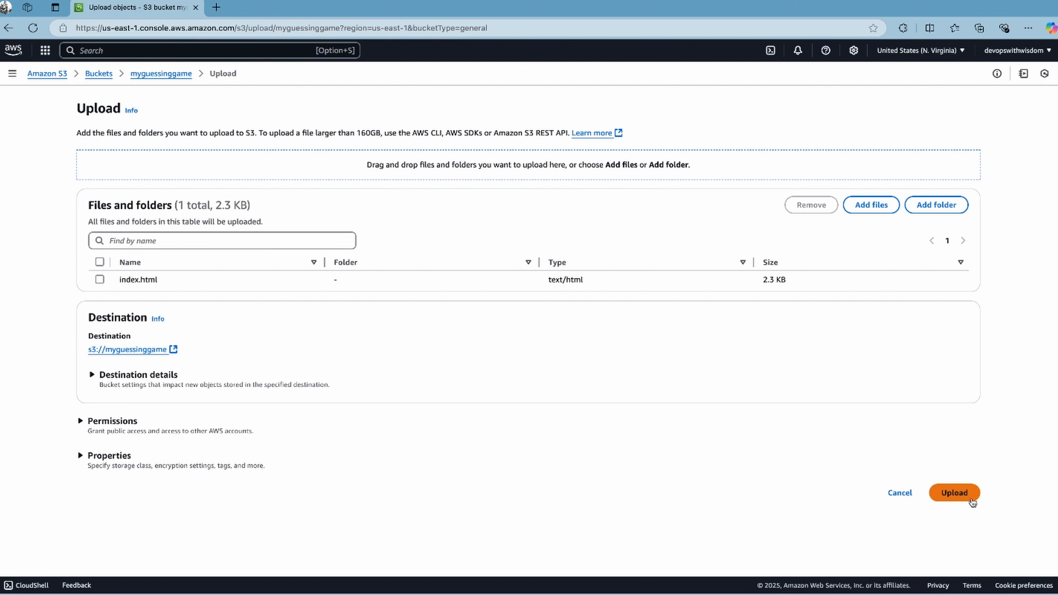
left_click(965, 499)
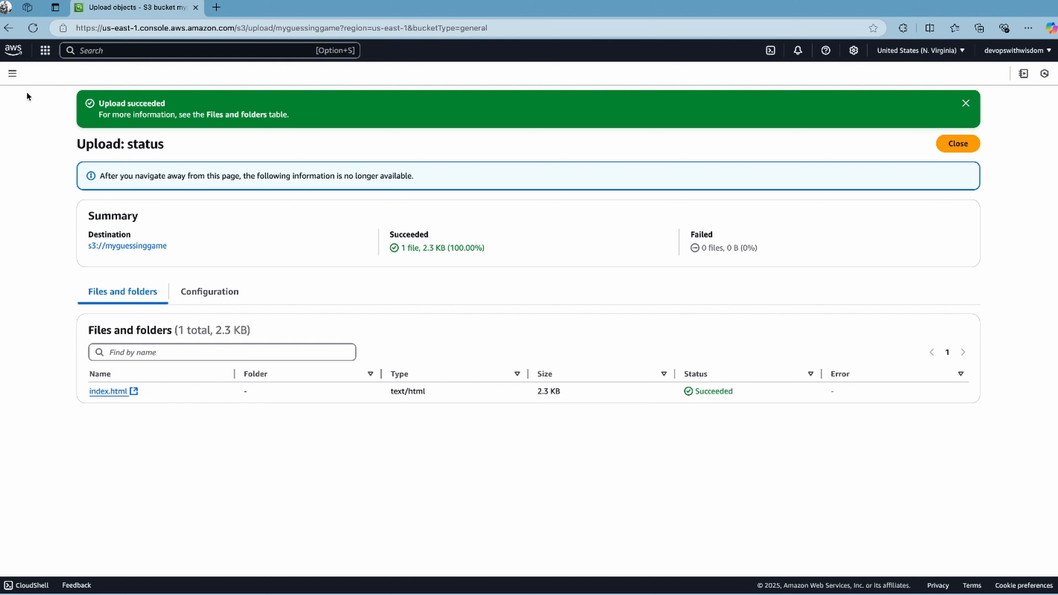
Return to the general purpose buckets and open the permissions of myguessinggame
left_click(12, 73)
left_click(46, 126)
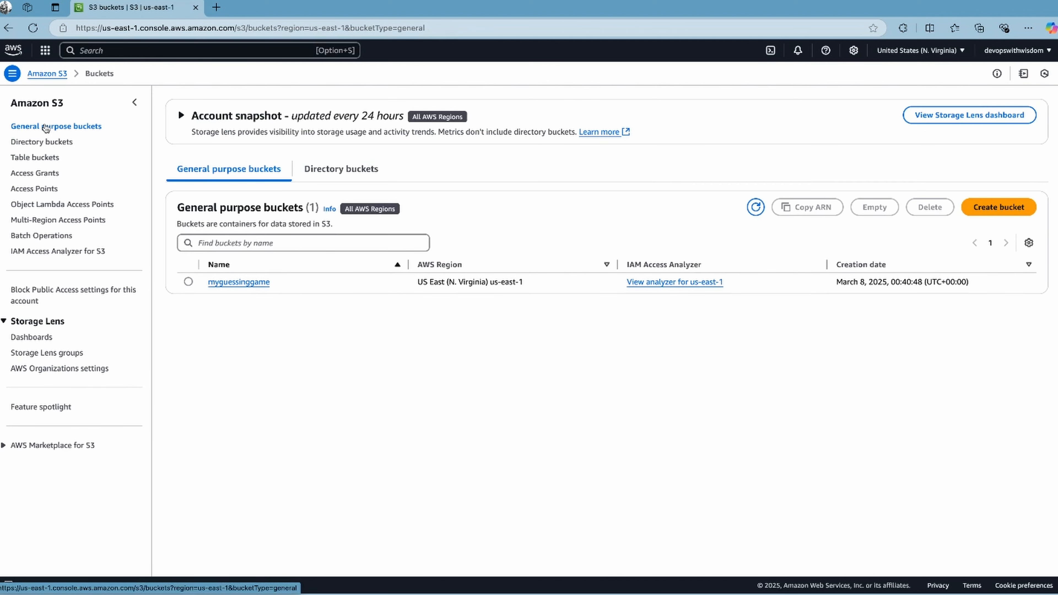
left_click(245, 282)
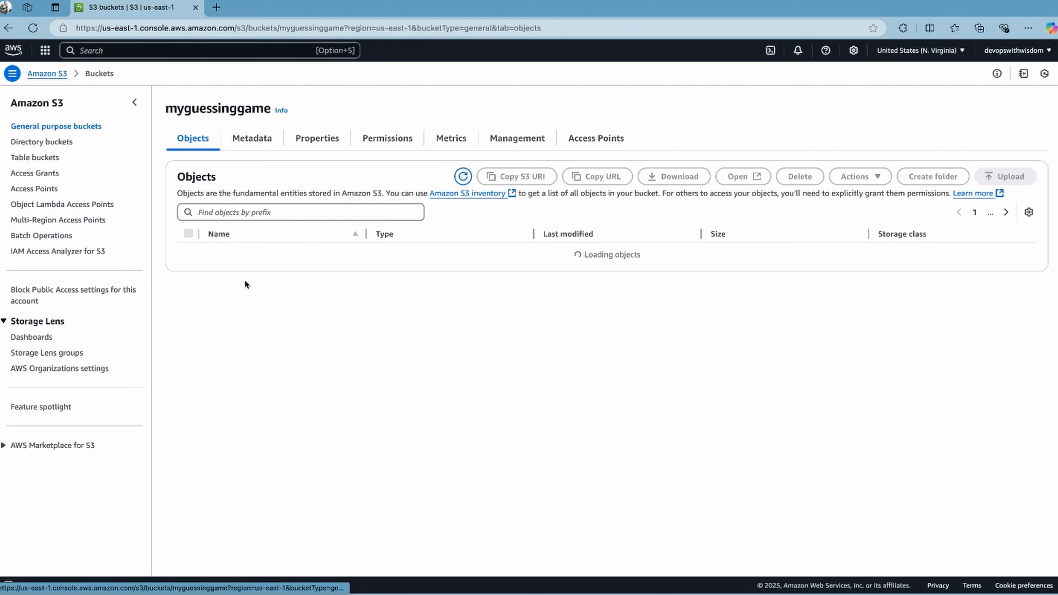
left_click(382, 141)
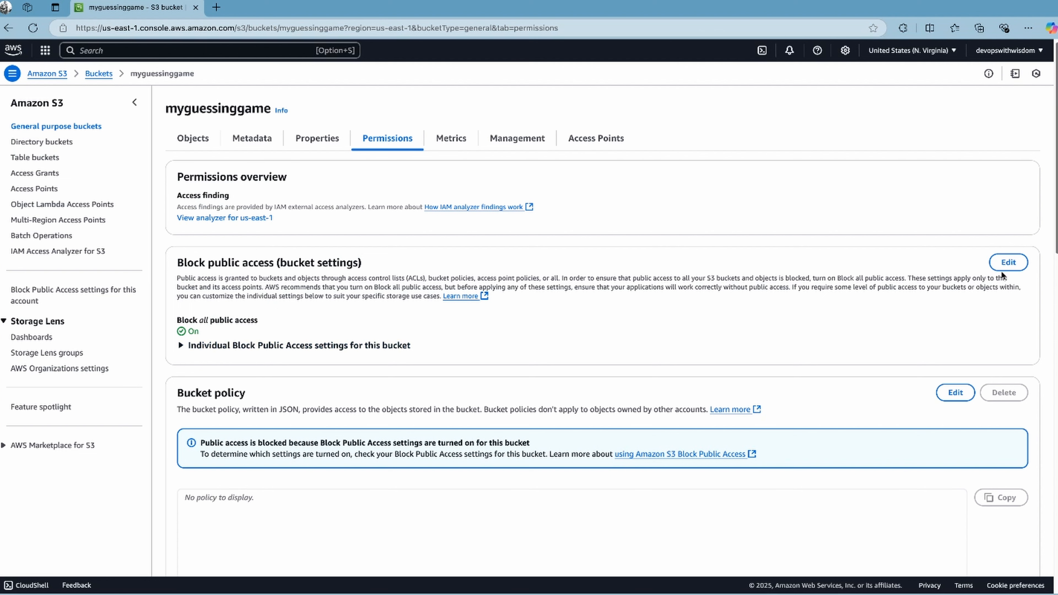
Turn off Block all public access for the bucket, save, and approve the change by entering "confirm"
left_click(999, 262)
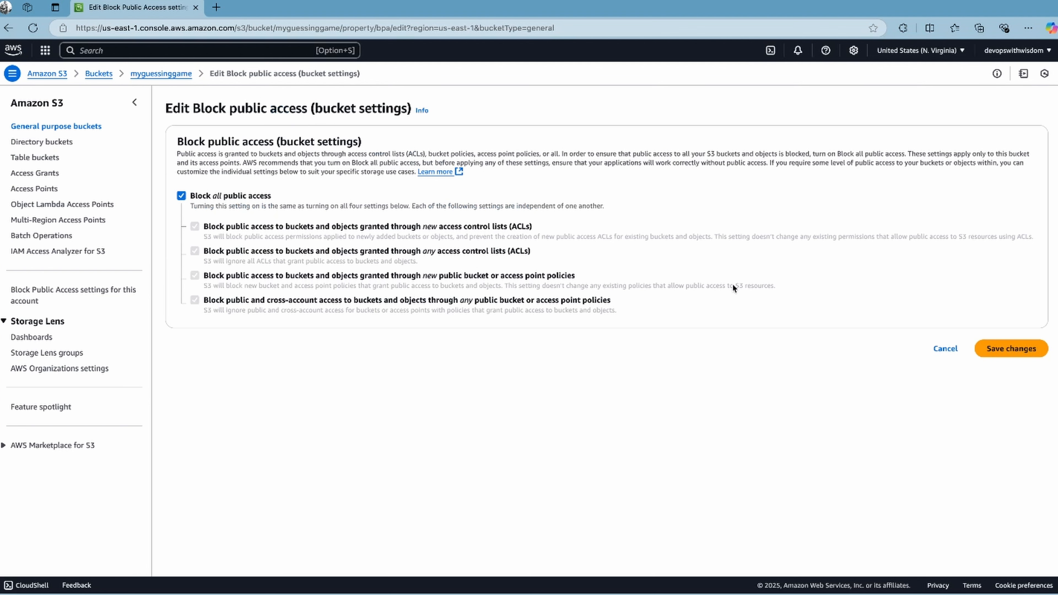
left_click(181, 195)
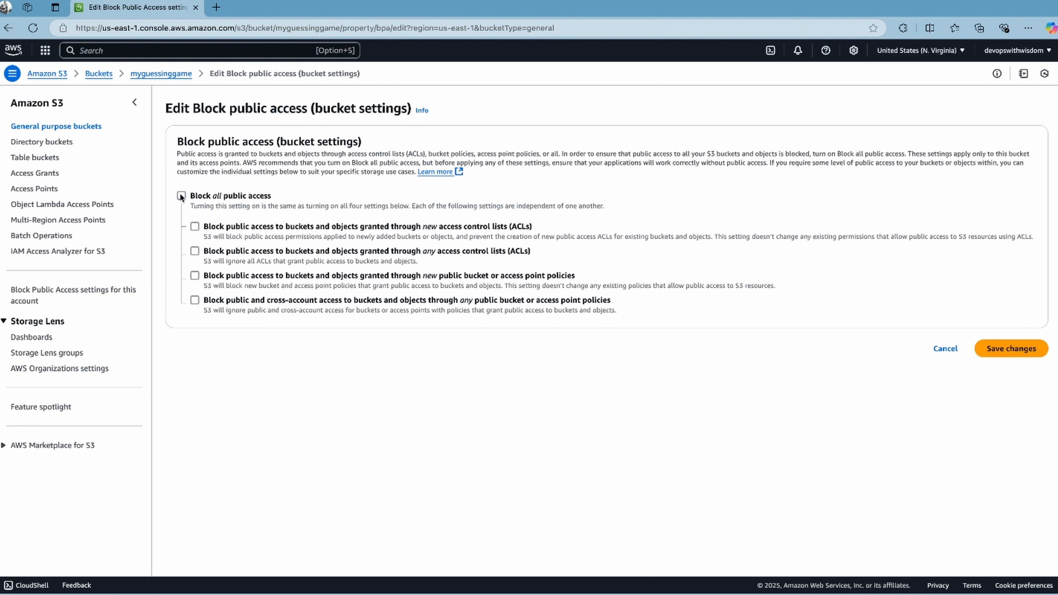
left_click(1006, 349)
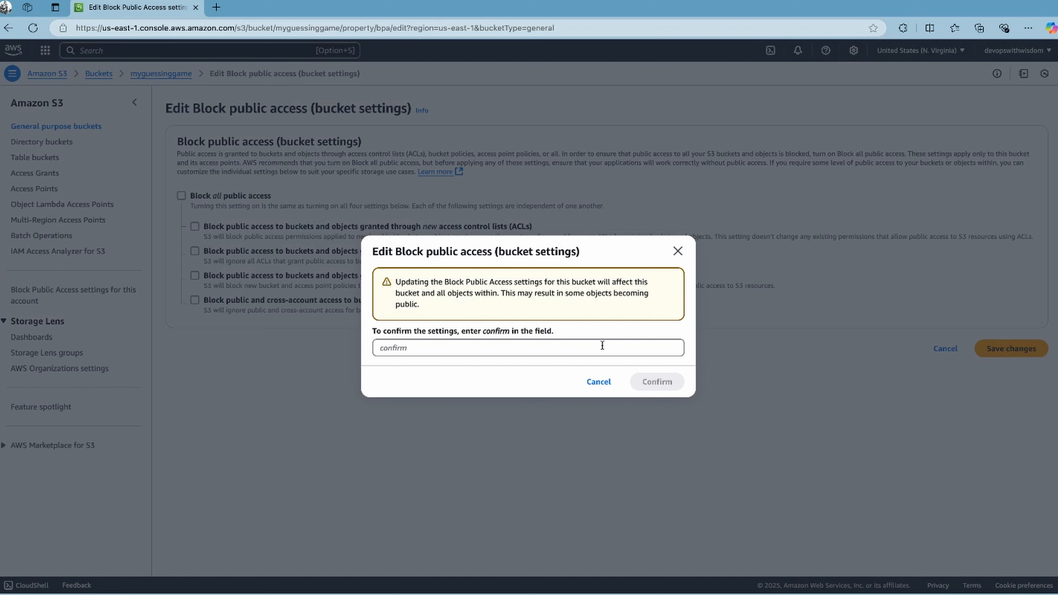
left_click(602, 346)
type("confirm")
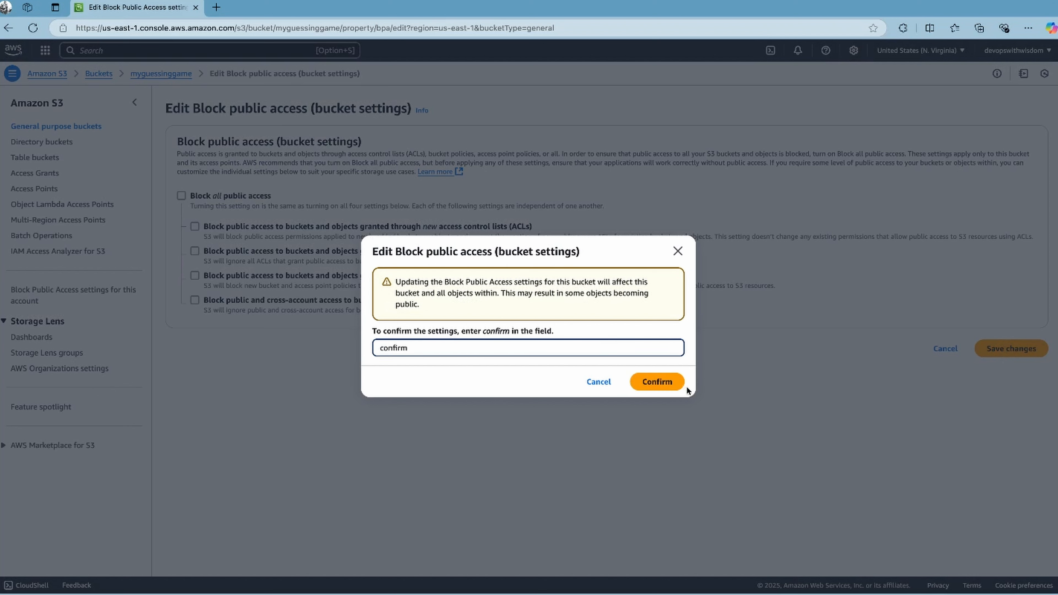
left_click(669, 382)
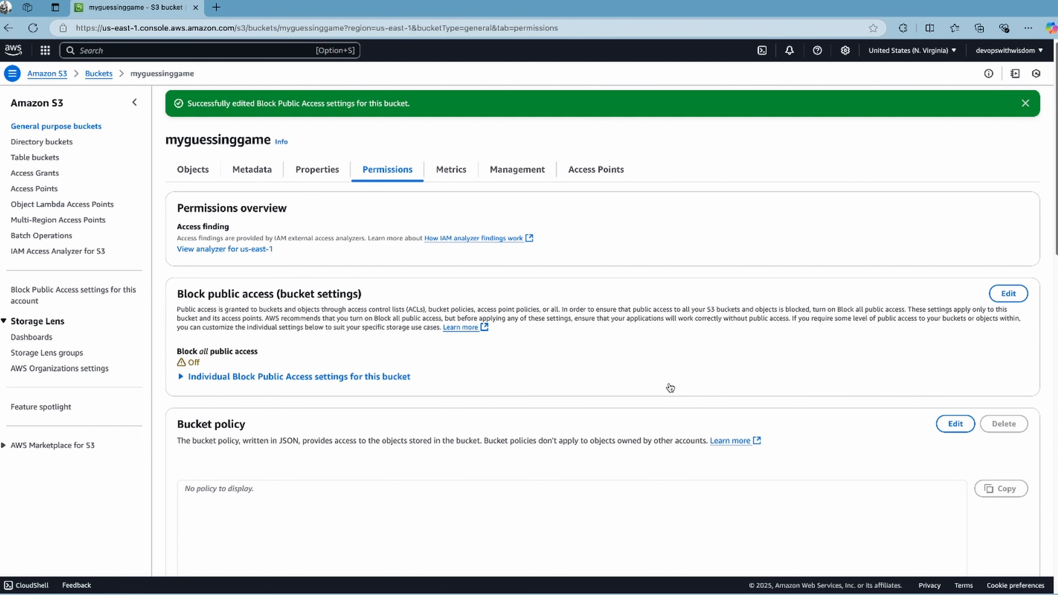
Open the bucket policy for editing and paste the AllowPublicRead JSON policy that allows s3:GetObject for every principal
scroll(670, 387, "down", 5)
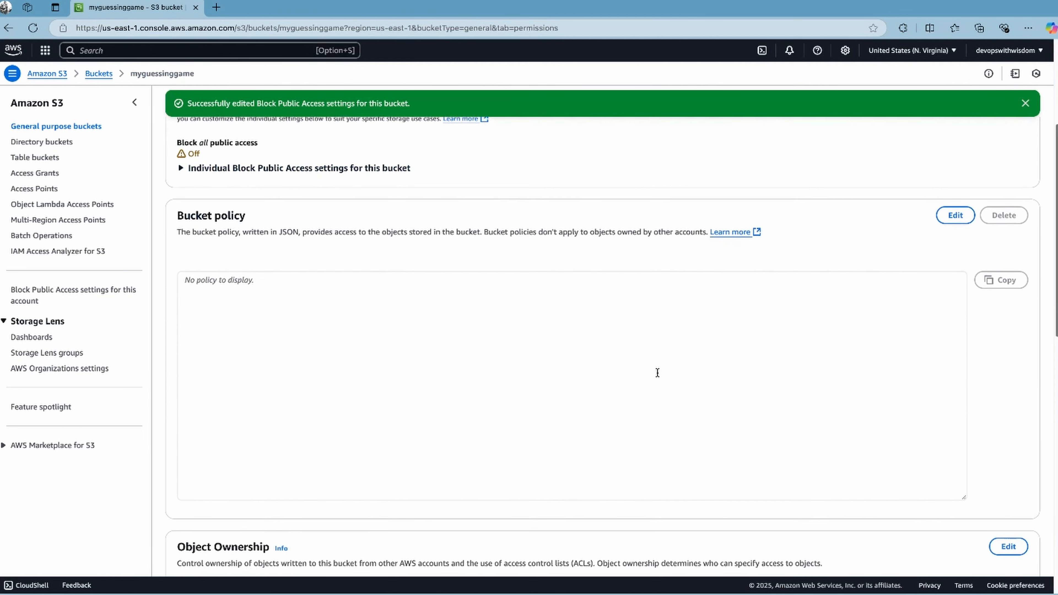
scroll(657, 372, "down", 1)
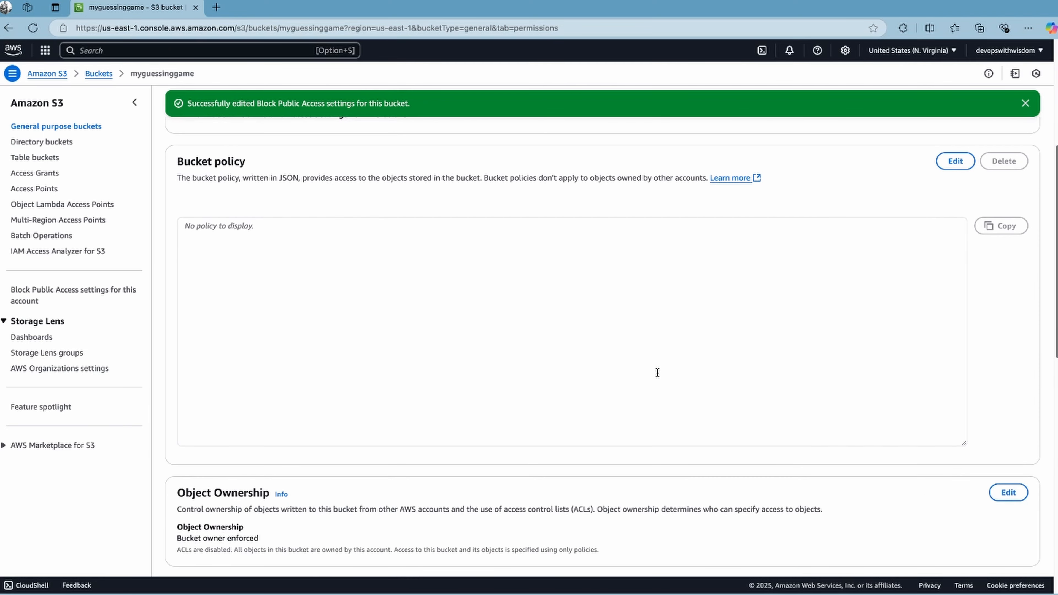
left_click(953, 163)
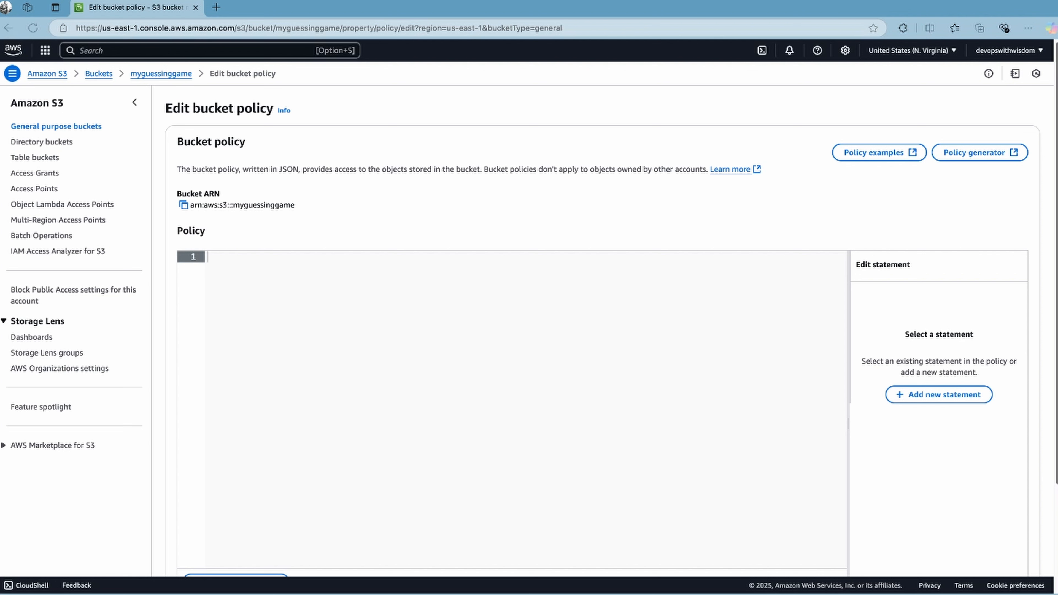
type("{   \"Version\": \"2012-10-17\",   \"Statement\": [     {       \"Sid\": \"AllowPublicRead\",       \"Effect\": \"Allow\",       \"Principal\": \"*\",       \"Action\": [\"s3:GetObject\"],       \"Resource\": [\"arn:aws:s3:::your-bucket-name/*\"]     }   ] }")
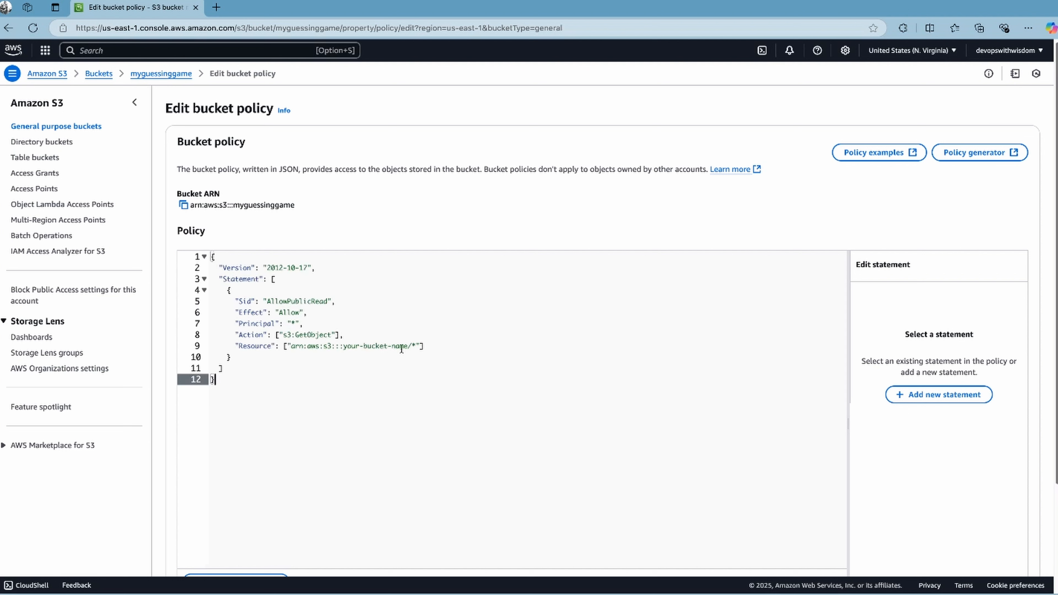
Replace the your-bucket-name placeholder in the policy's Resource ARN with myguessinggame and save the bucket policy
double_click(371, 346)
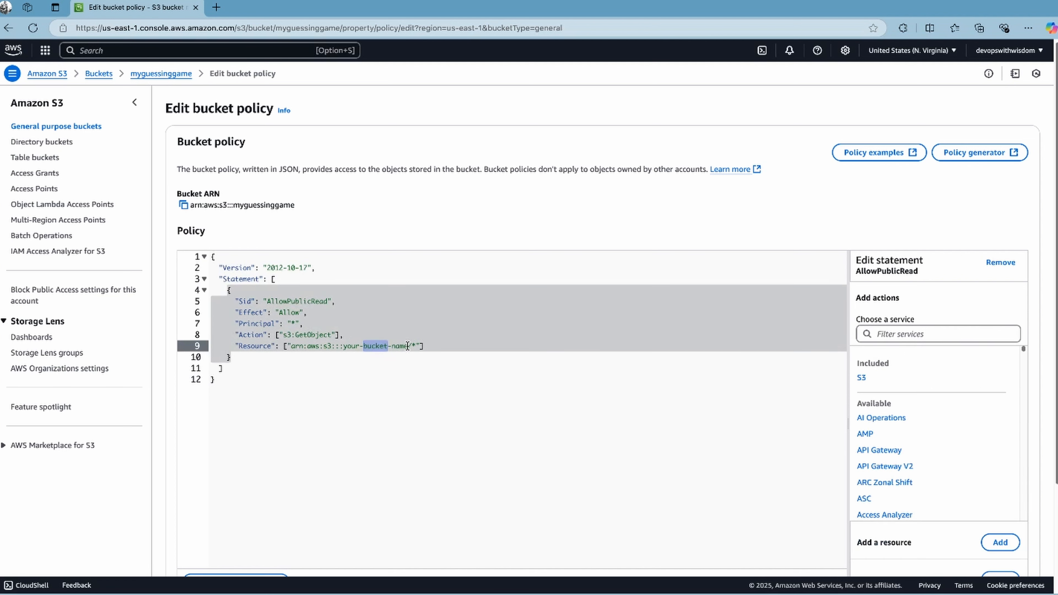
left_click_drag(408, 346, 340, 345)
type("myguess")
type("inggame")
scroll(655, 231, "down", 1)
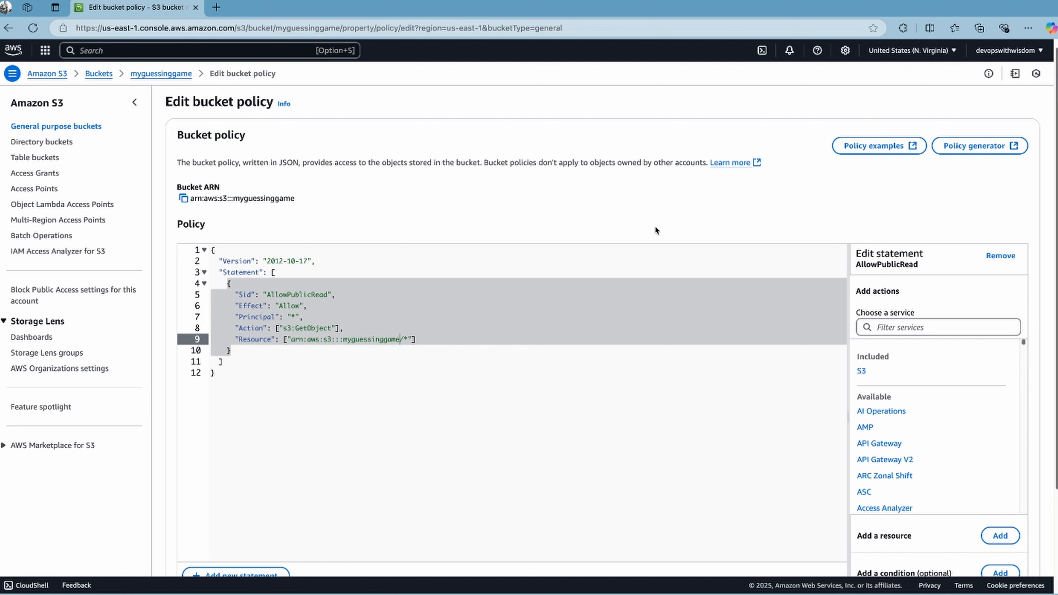
scroll(655, 226, "down", 3)
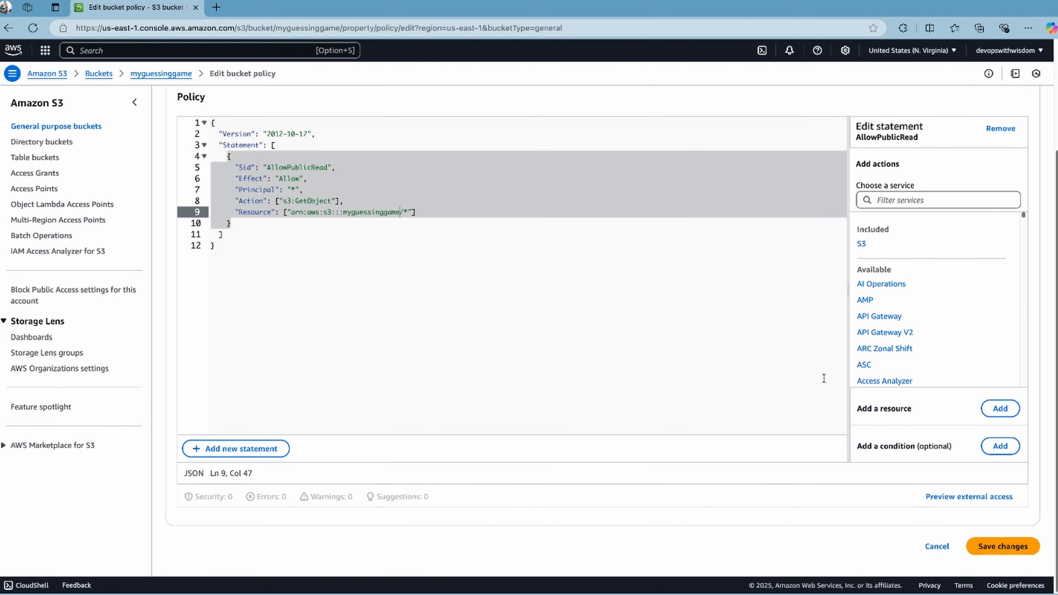
left_click(981, 546)
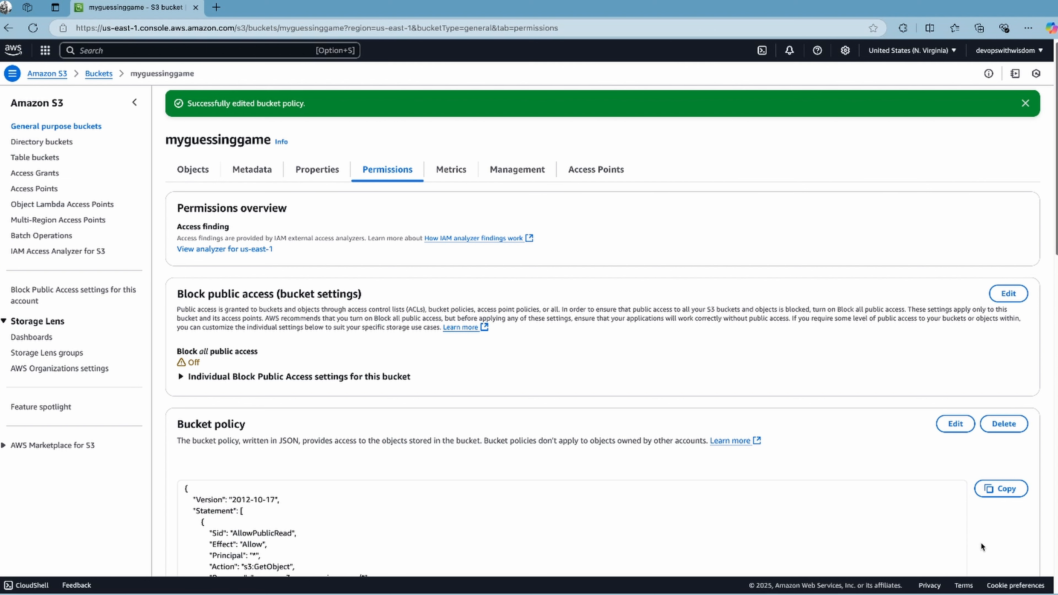
Copy the bucket website endpoint from the static website hosting properties and load it in a new browser tab
left_click(322, 171)
scroll(323, 169, "down", 15)
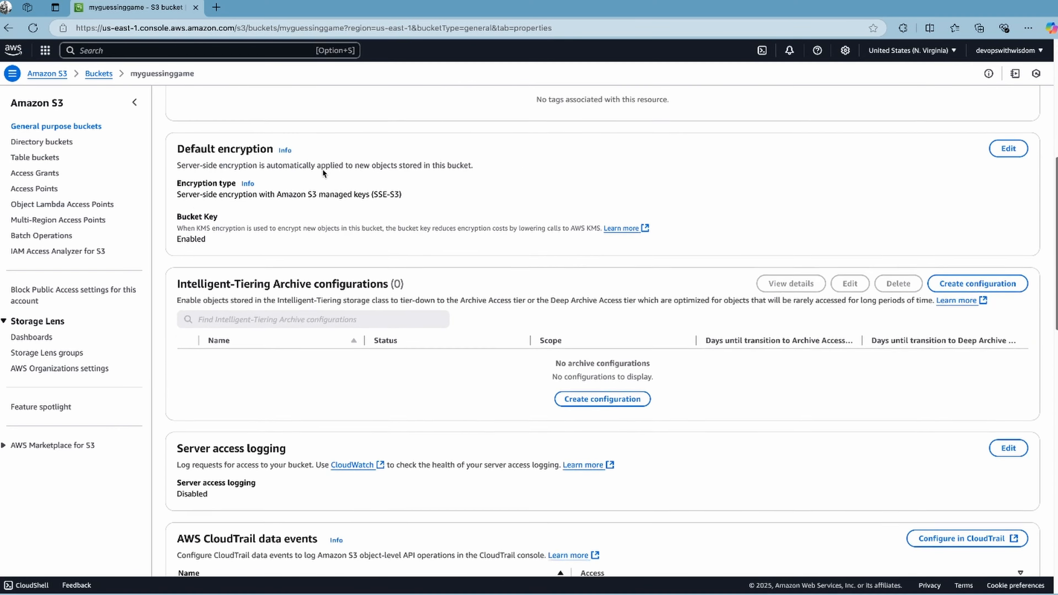
scroll(322, 168, "down", 10)
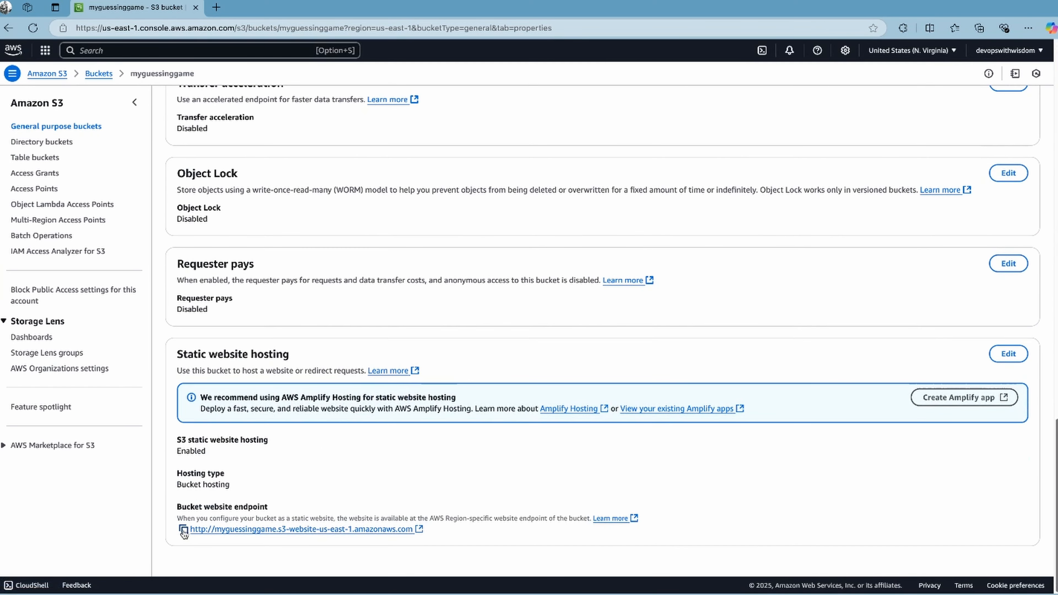
left_click(183, 527)
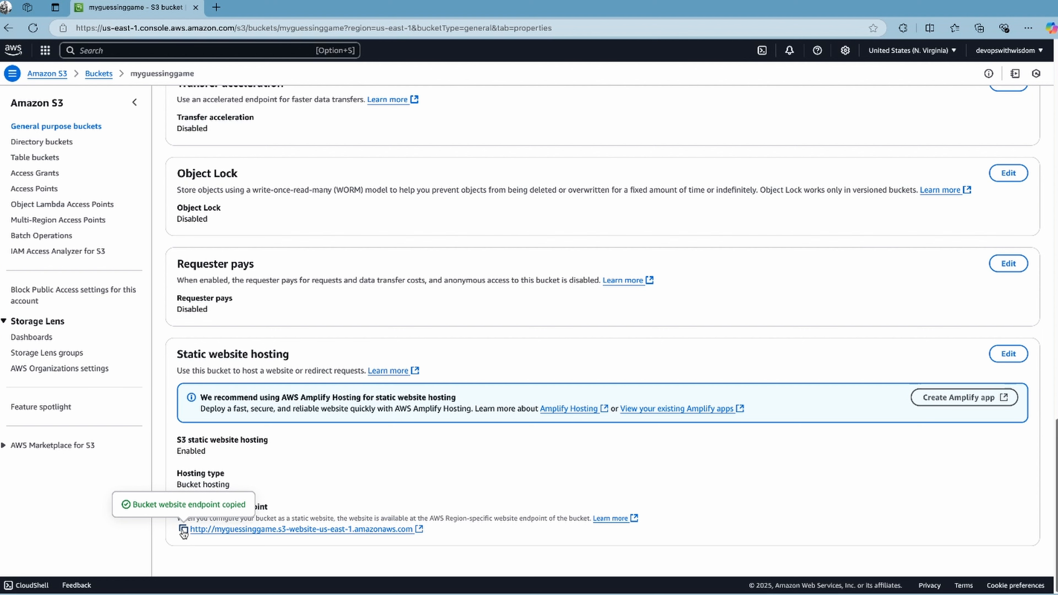
left_click(217, 8)
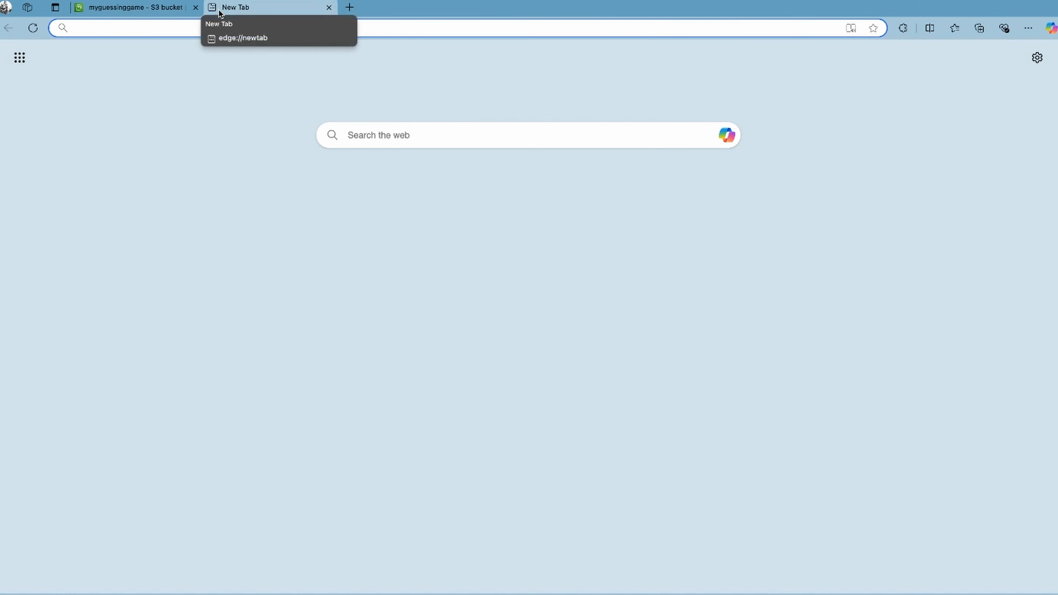
key("ctrl+v")
key("Return")
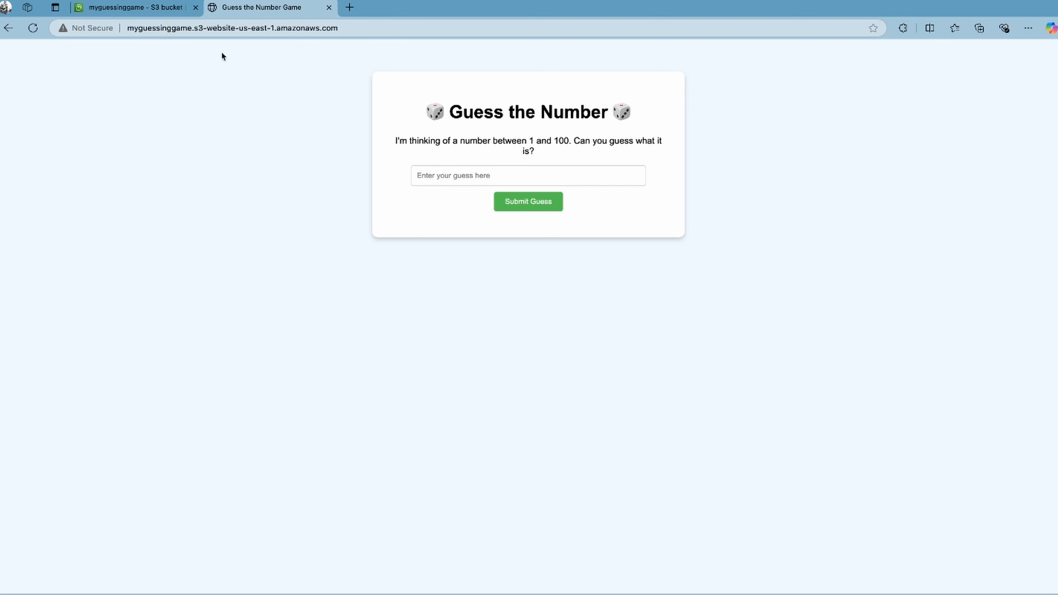
Test the hosted Guess the Number game by submitting guesses, including 45 and 53
left_click(434, 175)
type("45")
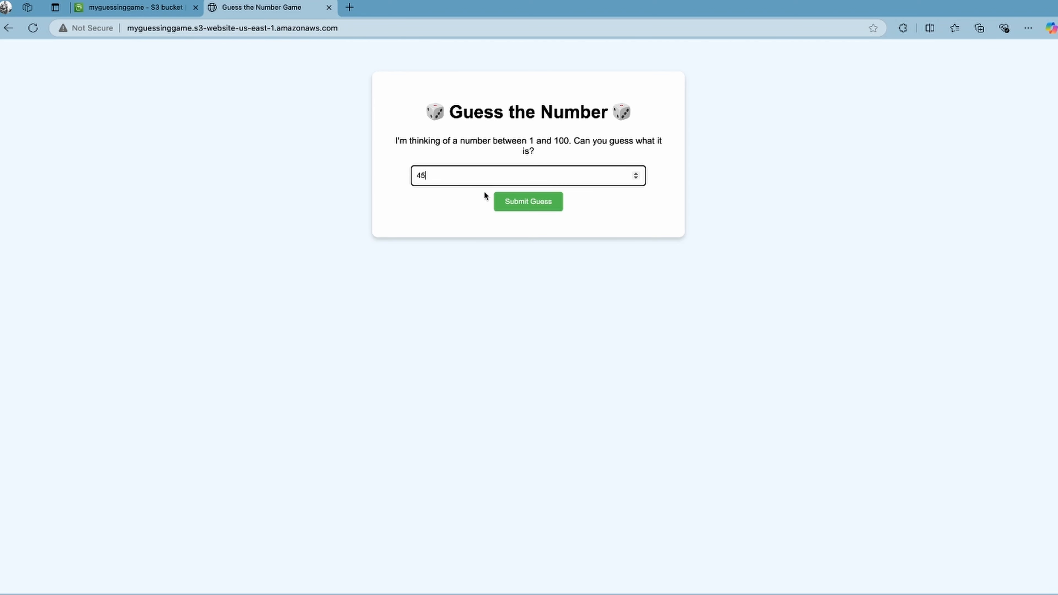
left_click(516, 202)
double_click(456, 172)
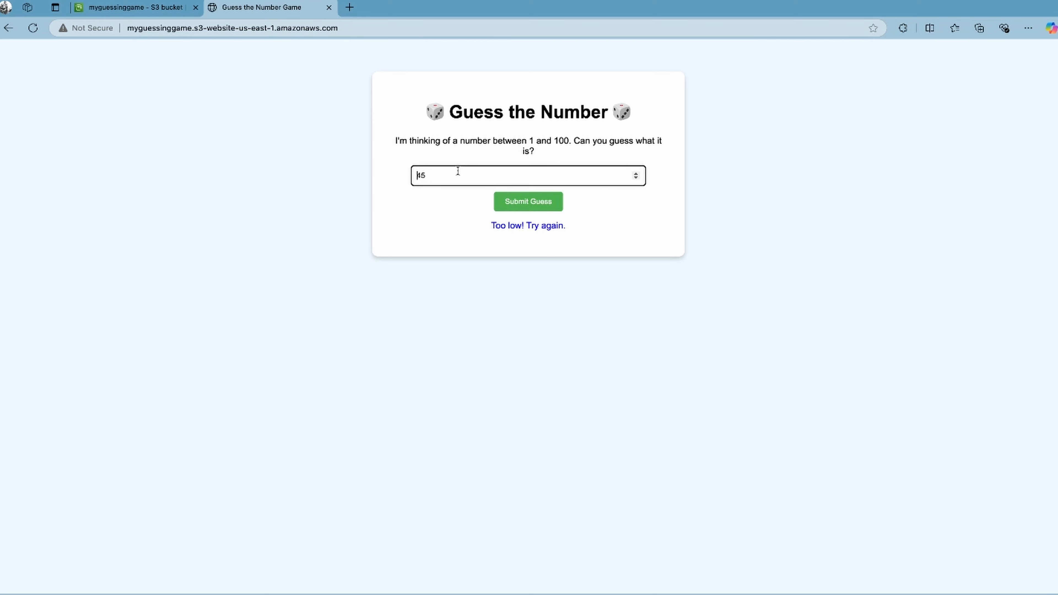
type("53")
left_click(517, 203)
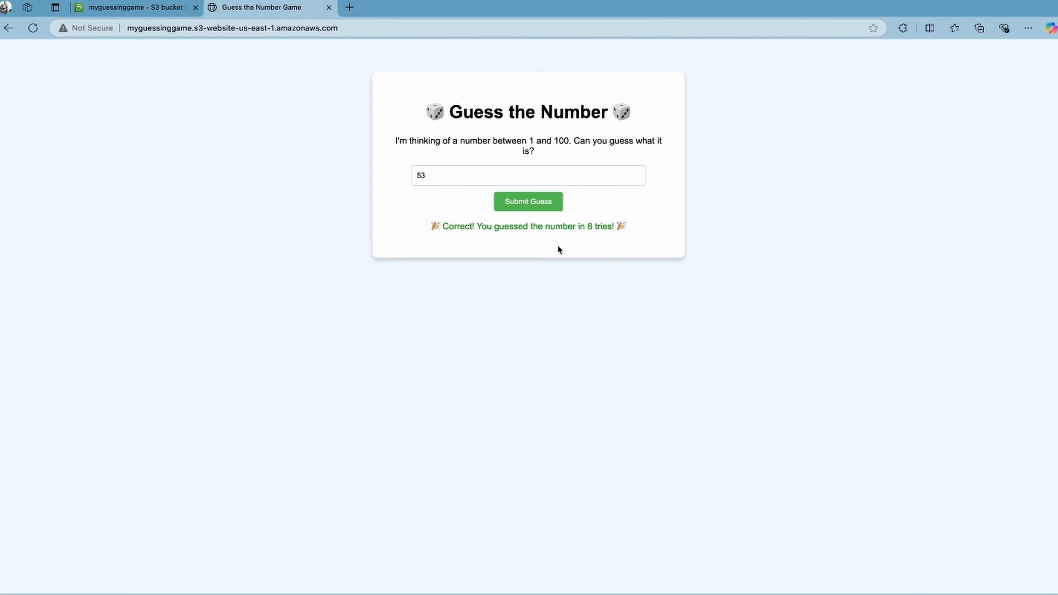
Return to the myguessinggame bucket in the S3 console and review its properties, public access settings, bucket policy and stored objects
key("ctrl+shift+Tab")
scroll(292, 204, "up", 10)
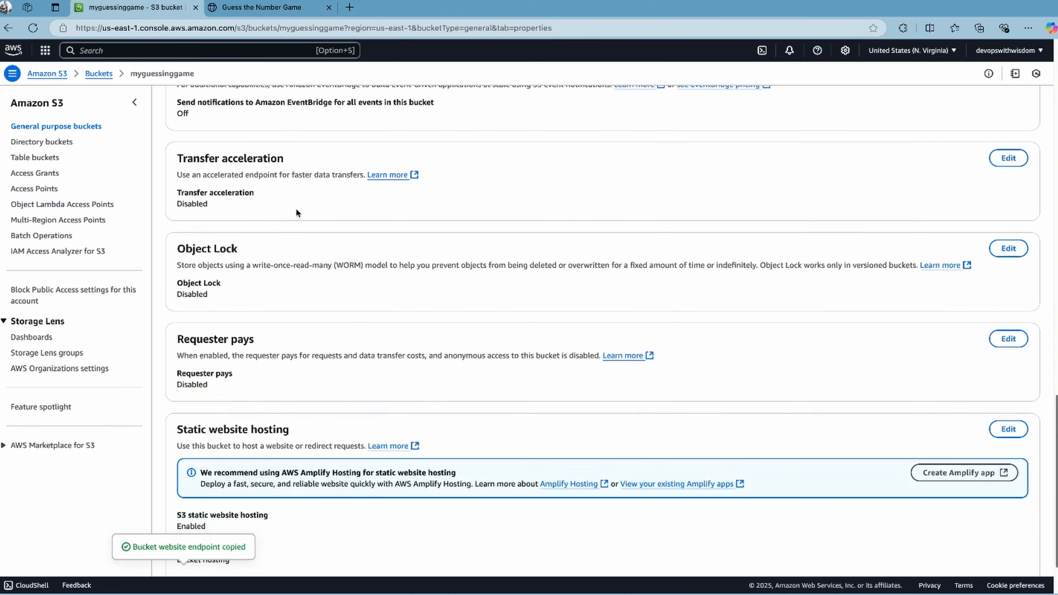
scroll(296, 208, "up", 15)
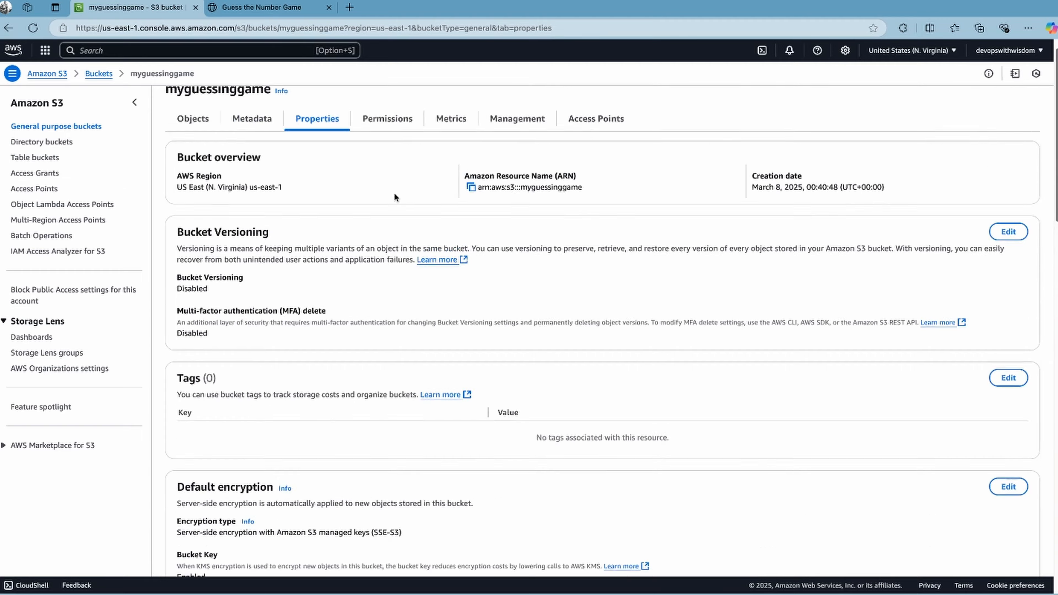
left_click(381, 141)
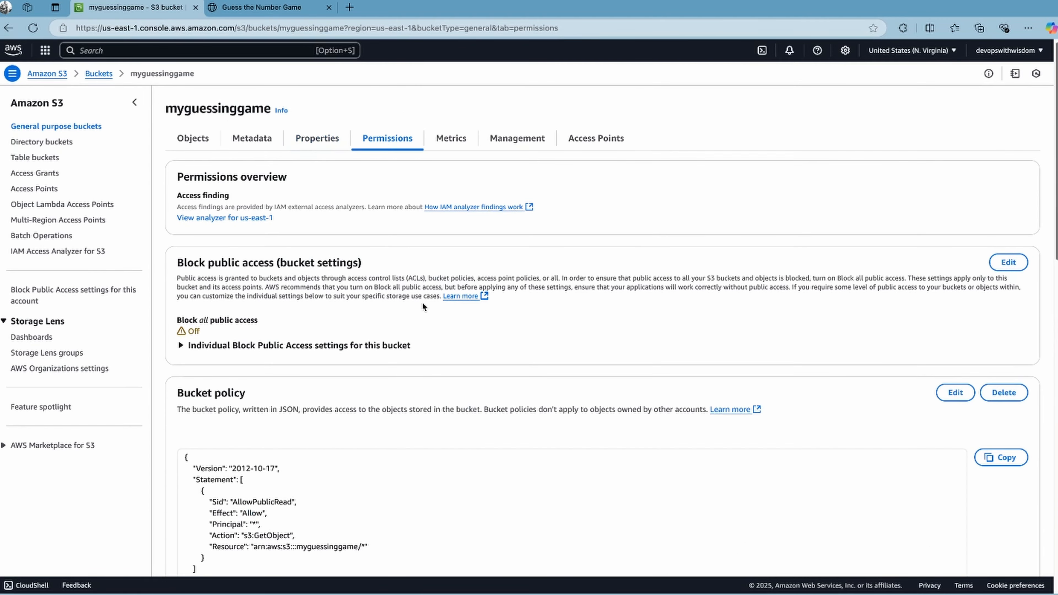
scroll(424, 308, "down", 1)
scroll(426, 313, "down", 5)
scroll(426, 313, "up", 6)
left_click(192, 138)
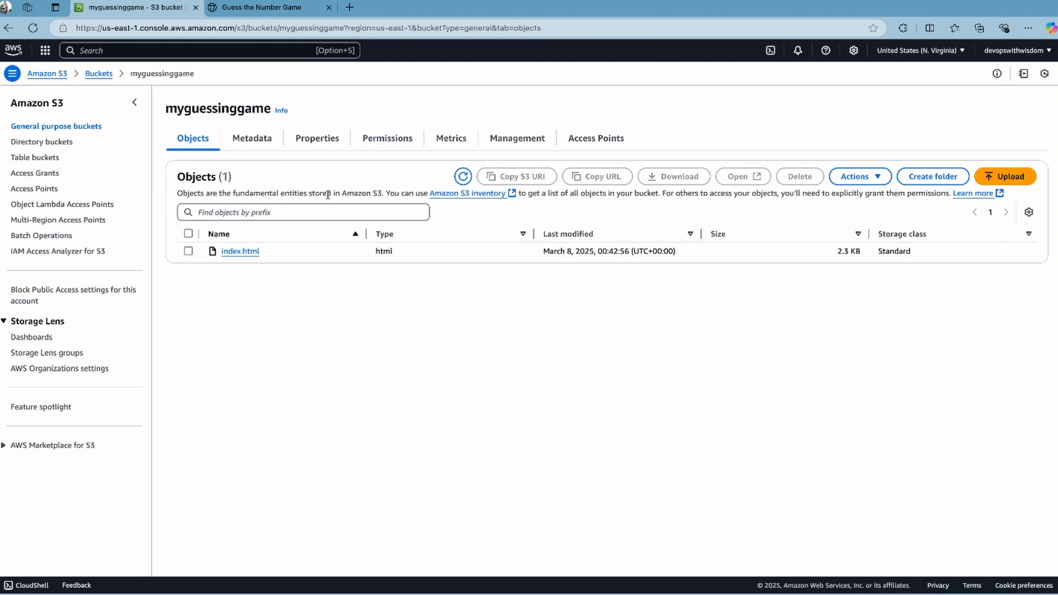